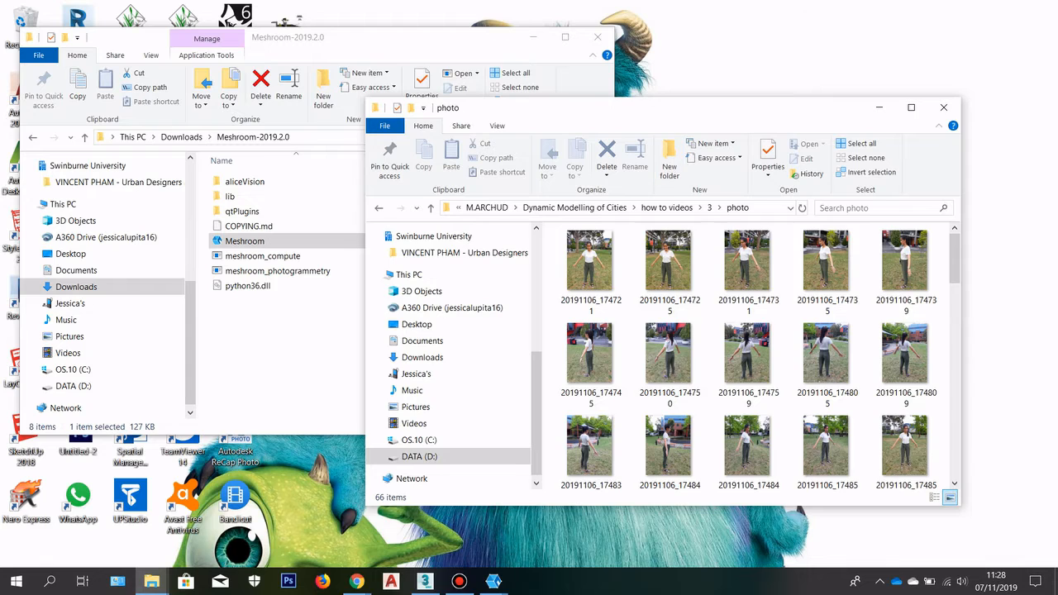
Step: Arrange the photo and Meshroom-2019.2.0 folder windows so both are accessible, with the Meshroom-2019.2.0 folder in front
{"action": "left_click_drag", "start_coordinate": [667, 113], "coordinate": [700, 114]}
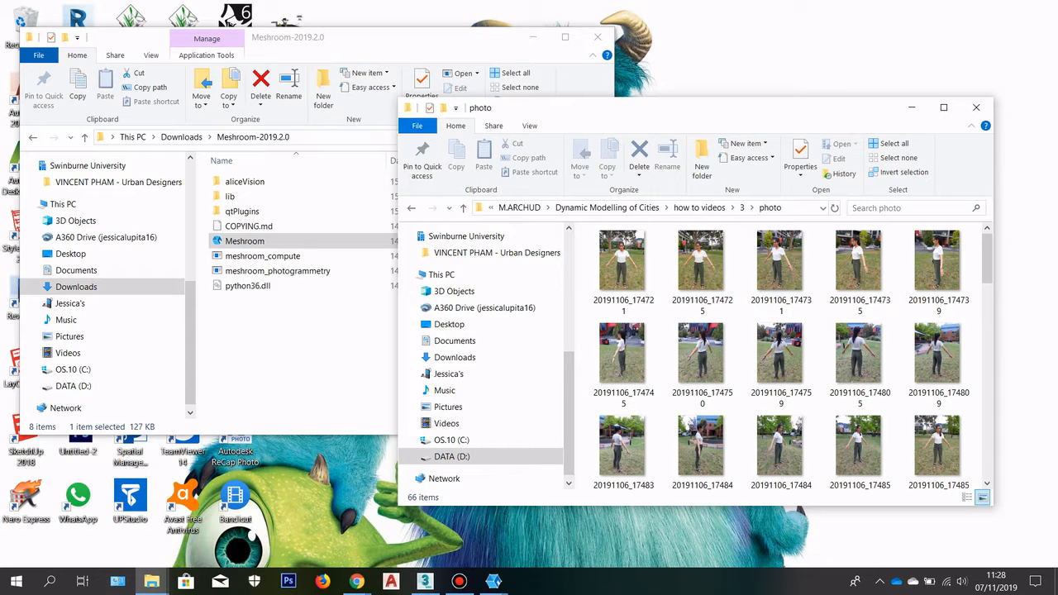
{"action": "left_click_drag", "start_coordinate": [580, 110], "coordinate": [606, 123]}
{"action": "mouse_move", "coordinate": [372, 30]}
{"action": "left_mouse_down"}
{"action": "mouse_move", "coordinate": [423, 42]}
{"action": "mouse_move", "coordinate": [371, 23]}
{"action": "left_mouse_up"}
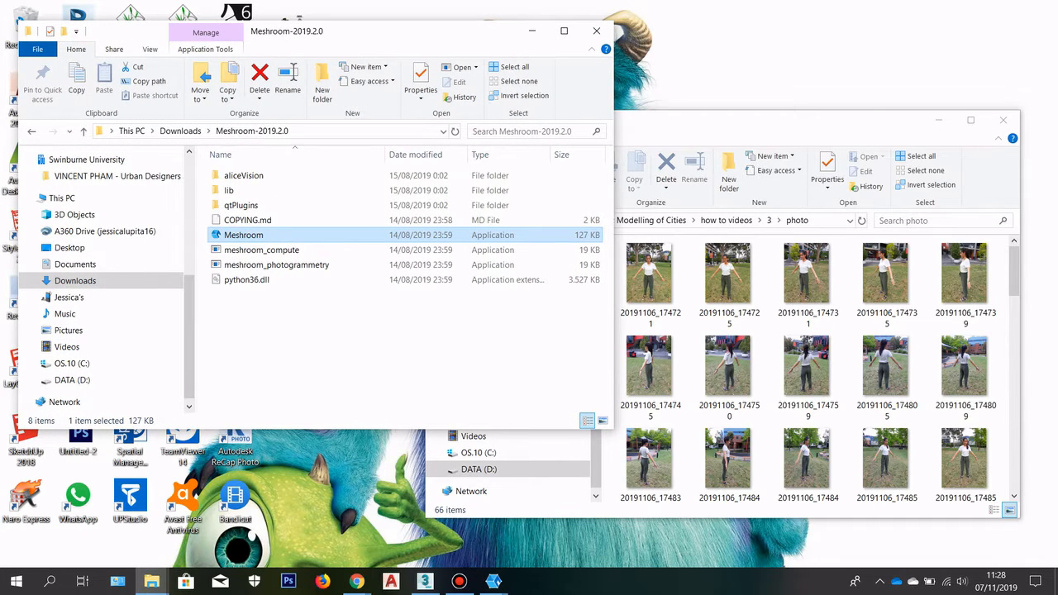
Step: Switch to Chrome and examine the Meshroom download options for Windows and Linux on the FossHub page
{"action": "left_click", "coordinate": [356, 581]}
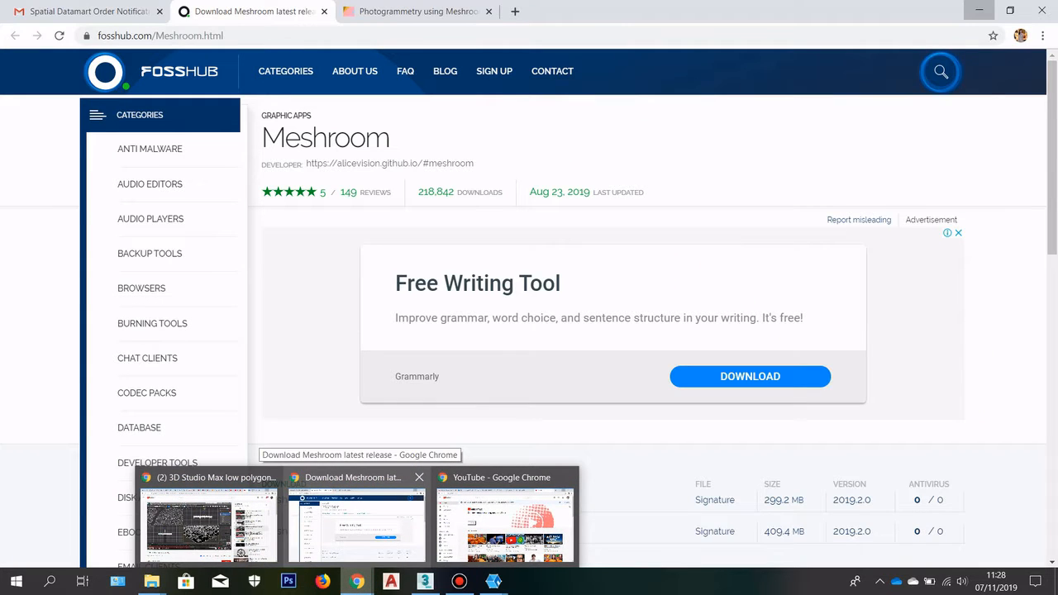
{"action": "left_click", "coordinate": [356, 519]}
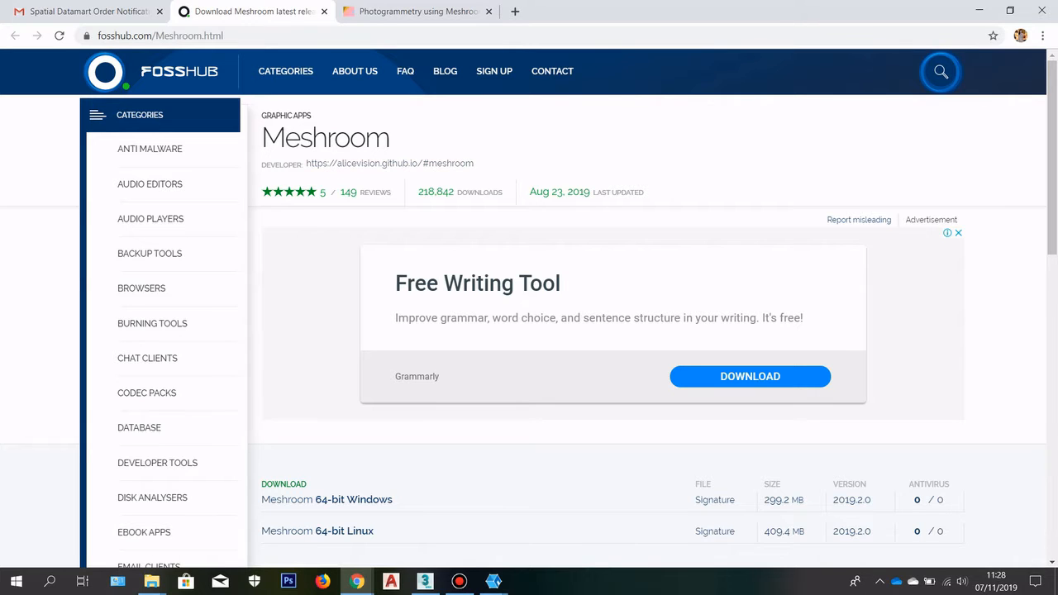
{"action": "scroll", "coordinate": [355, 361], "scroll_direction": "down", "scroll_amount": 2}
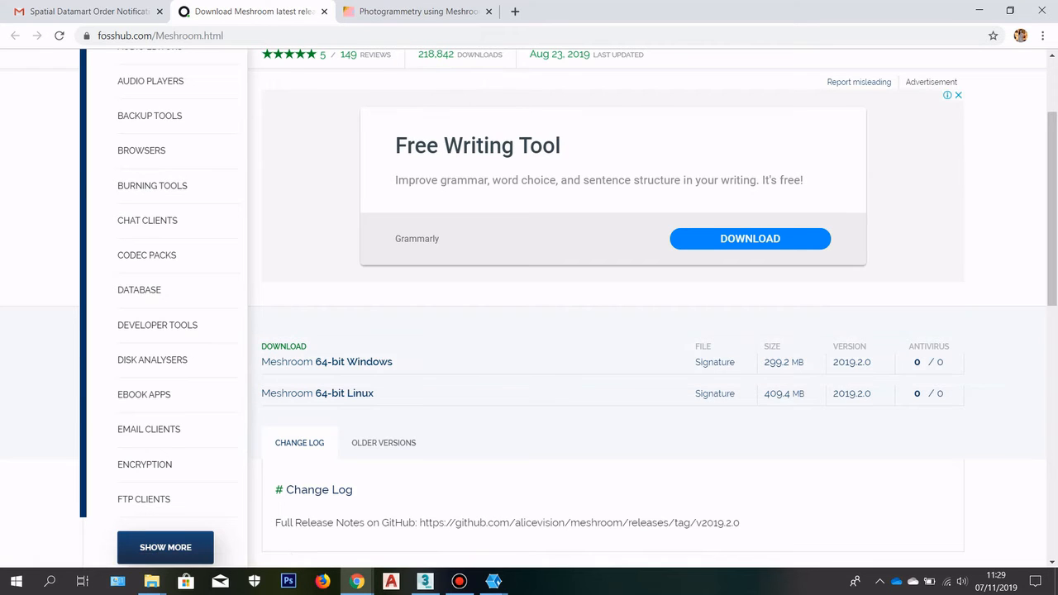
{"action": "scroll", "coordinate": [529, 308], "scroll_direction": "up", "scroll_amount": 2}
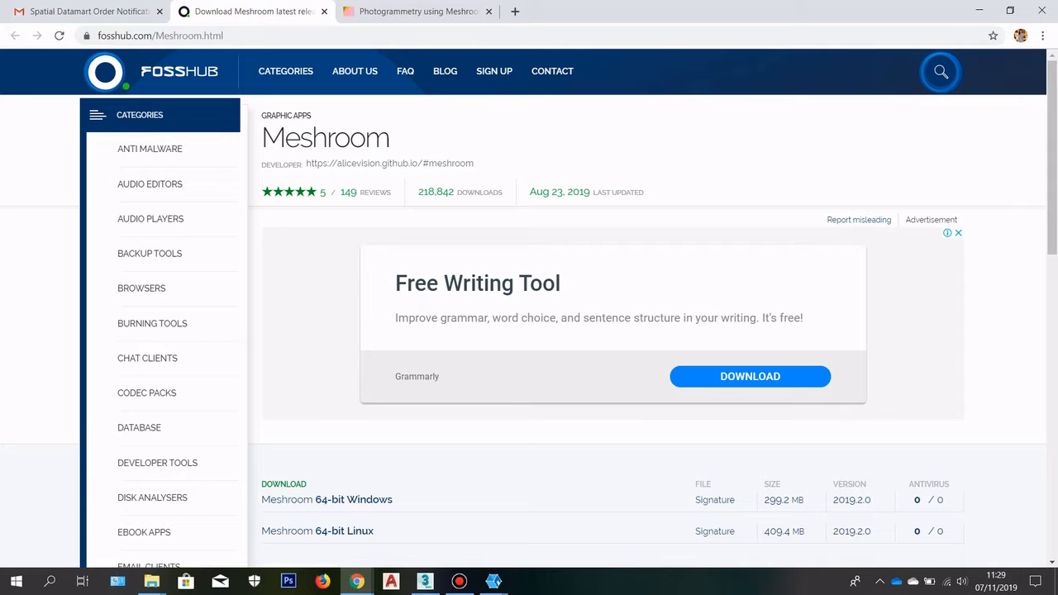
Step: Read the Photogrammetry using Meshroom guide, focusing on the Standard Reconstruction instructions, and return to the folder windows
{"action": "left_click", "coordinate": [420, 12]}
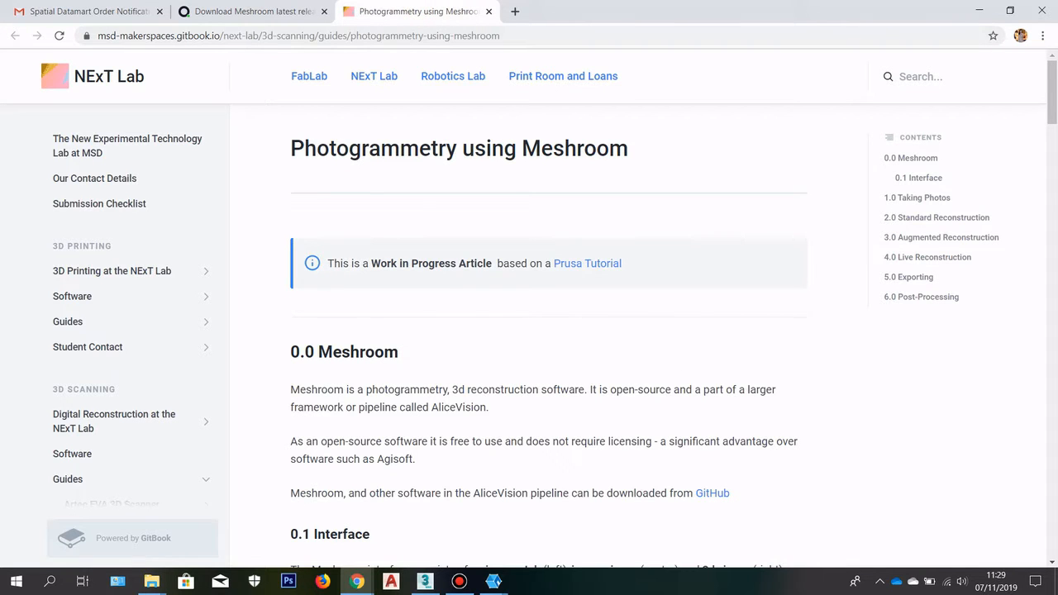
{"action": "scroll", "coordinate": [549, 331], "scroll_direction": "down", "scroll_amount": 4}
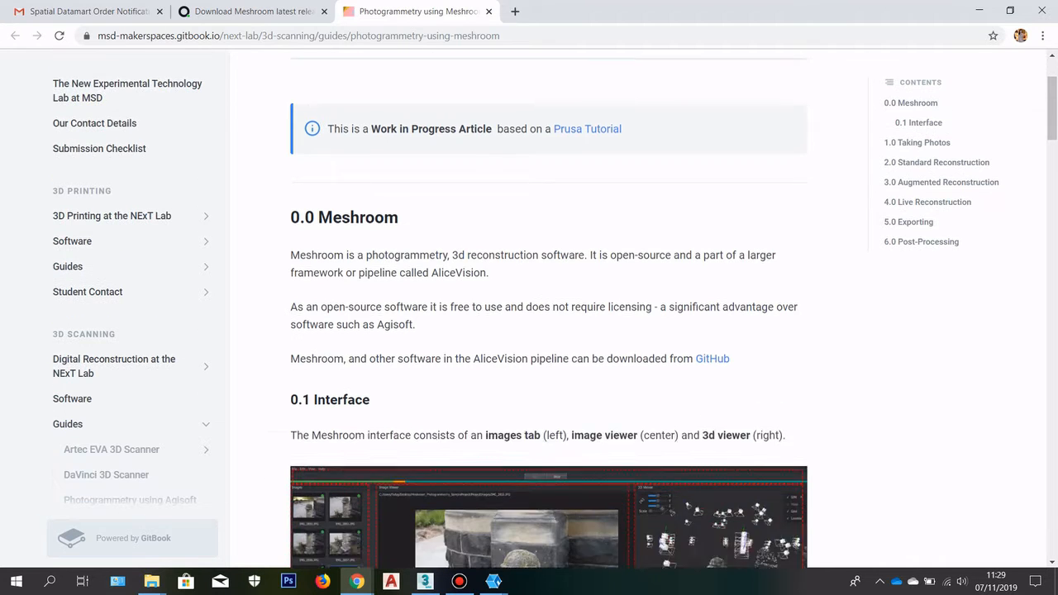
{"action": "scroll", "coordinate": [549, 331], "scroll_direction": "up", "scroll_amount": 1}
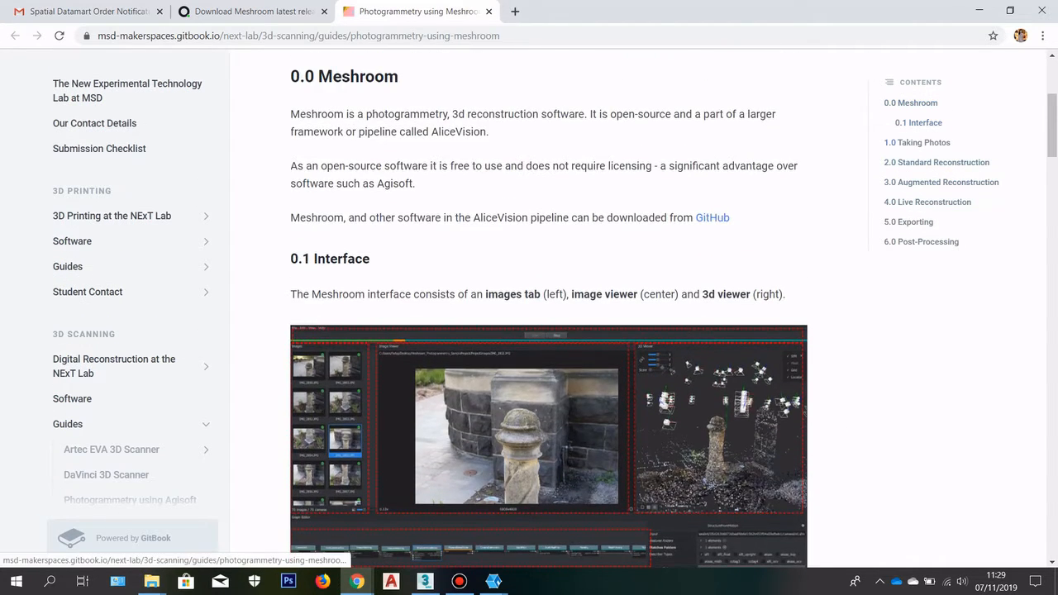
{"action": "scroll", "coordinate": [548, 330], "scroll_direction": "down", "scroll_amount": 14}
{"action": "scroll", "coordinate": [549, 330], "scroll_direction": "down", "scroll_amount": 2}
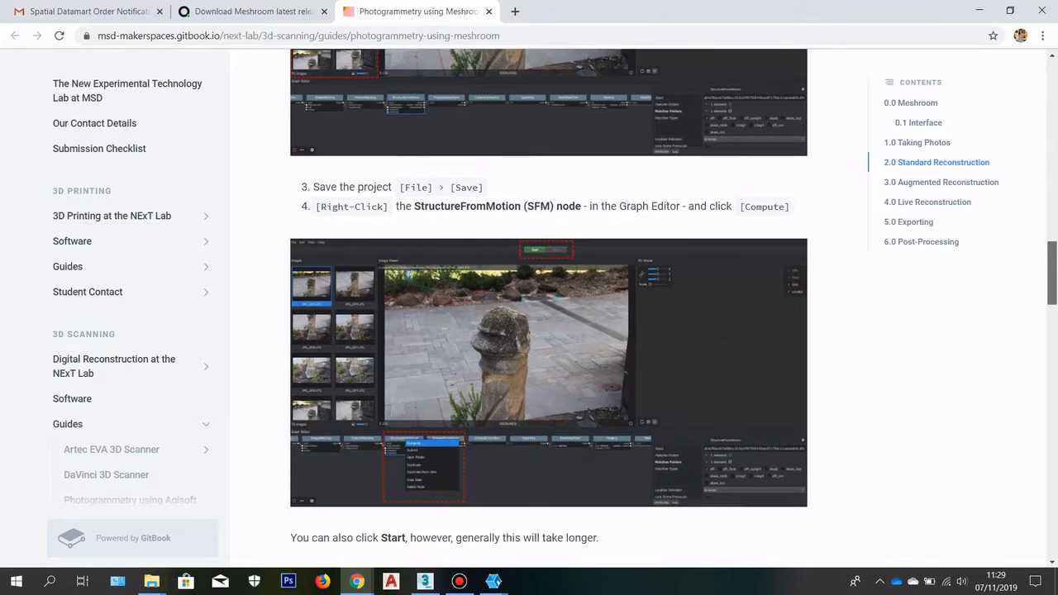
{"action": "scroll", "coordinate": [549, 330], "scroll_direction": "down", "scroll_amount": 3}
{"action": "scroll", "coordinate": [549, 331], "scroll_direction": "down", "scroll_amount": 9}
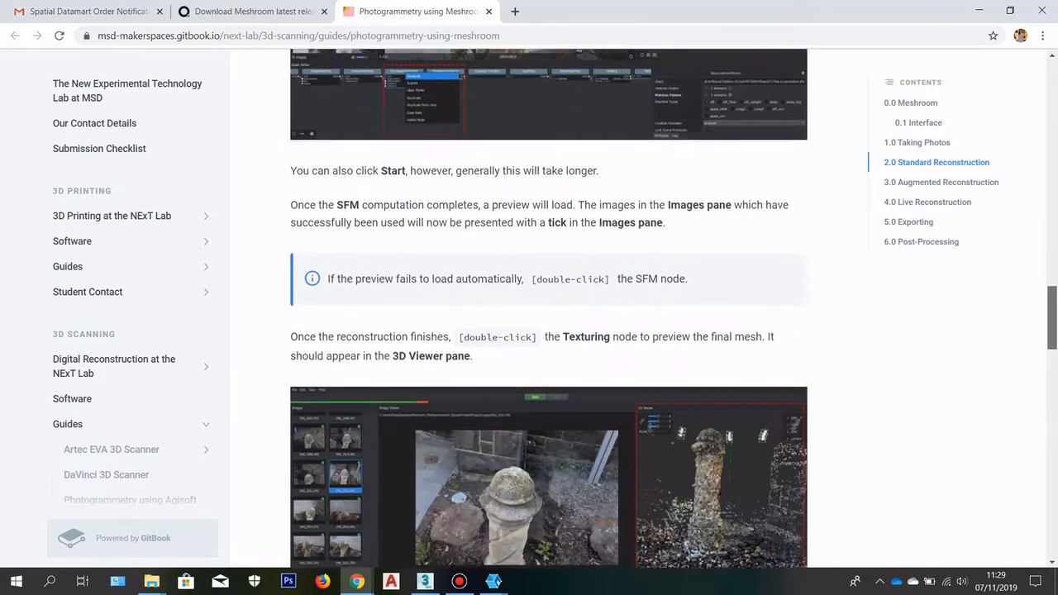
{"action": "scroll", "coordinate": [549, 331], "scroll_direction": "up", "scroll_amount": 3}
{"action": "scroll", "coordinate": [549, 330], "scroll_direction": "up", "scroll_amount": 7}
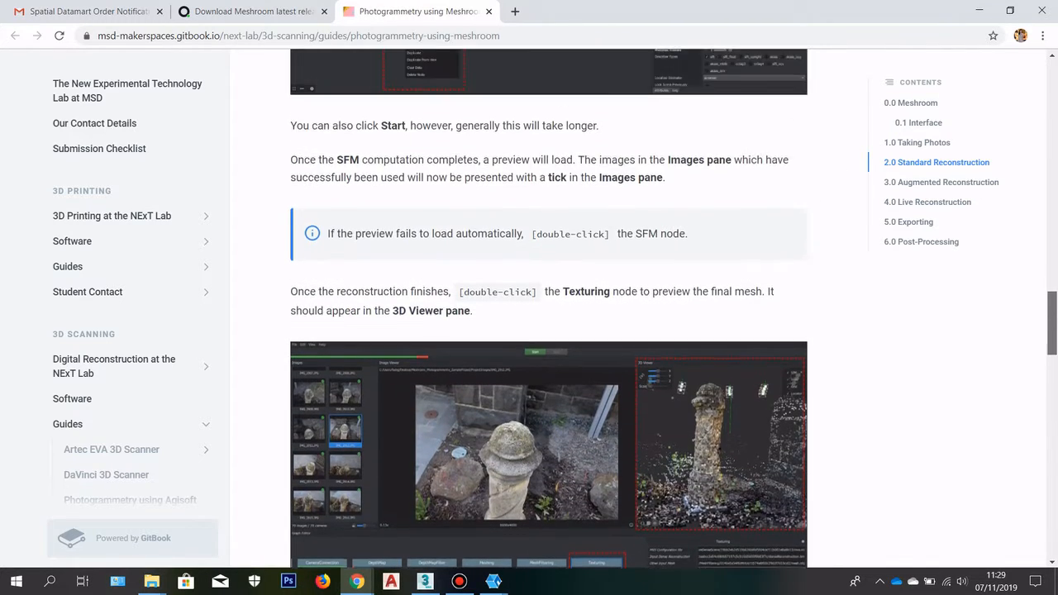
{"action": "scroll", "coordinate": [548, 331], "scroll_direction": "up", "scroll_amount": 8}
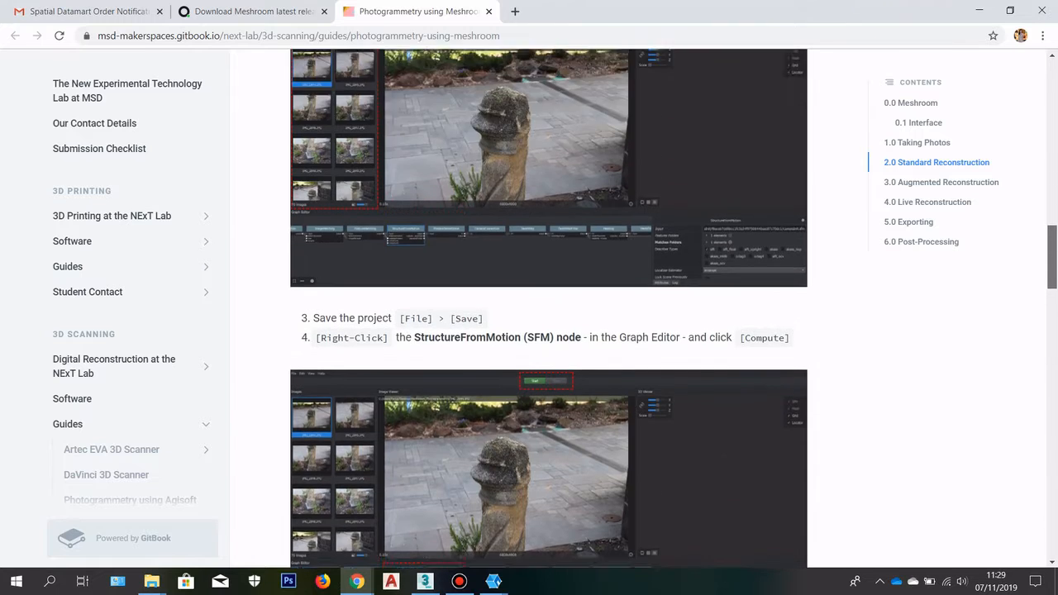
{"action": "scroll", "coordinate": [549, 330], "scroll_direction": "up", "scroll_amount": 3}
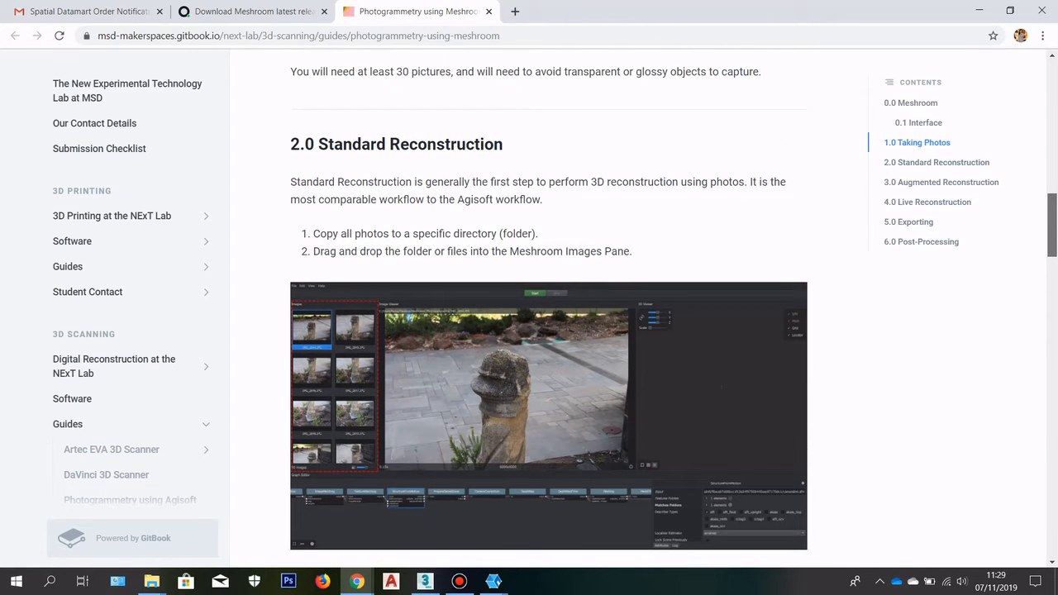
{"action": "scroll", "coordinate": [549, 331], "scroll_direction": "up", "scroll_amount": 3}
{"action": "scroll", "coordinate": [549, 331], "scroll_direction": "down", "scroll_amount": 6}
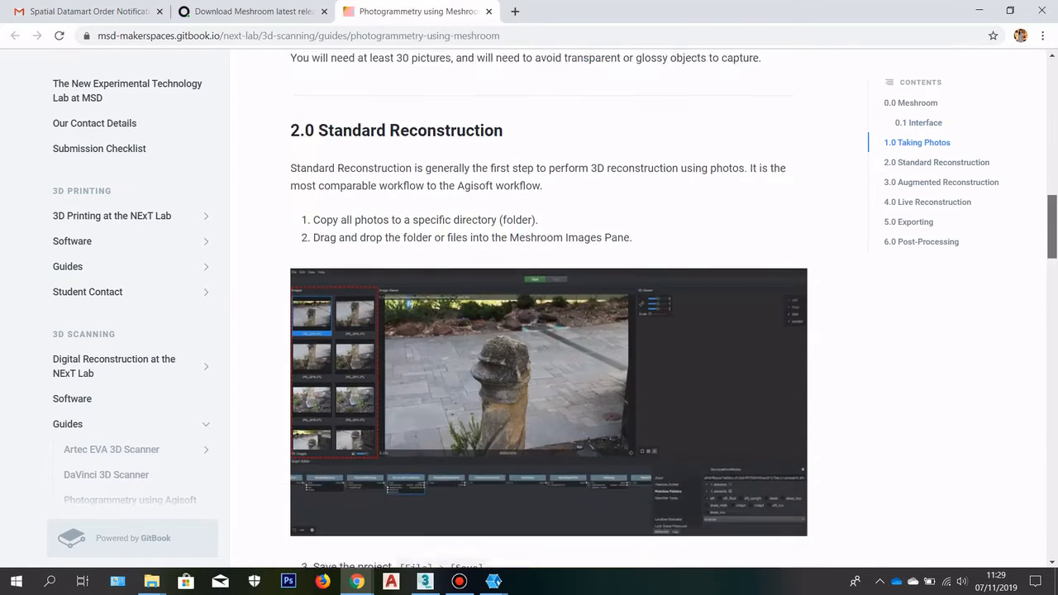
{"action": "scroll", "coordinate": [549, 331], "scroll_direction": "down", "scroll_amount": 2}
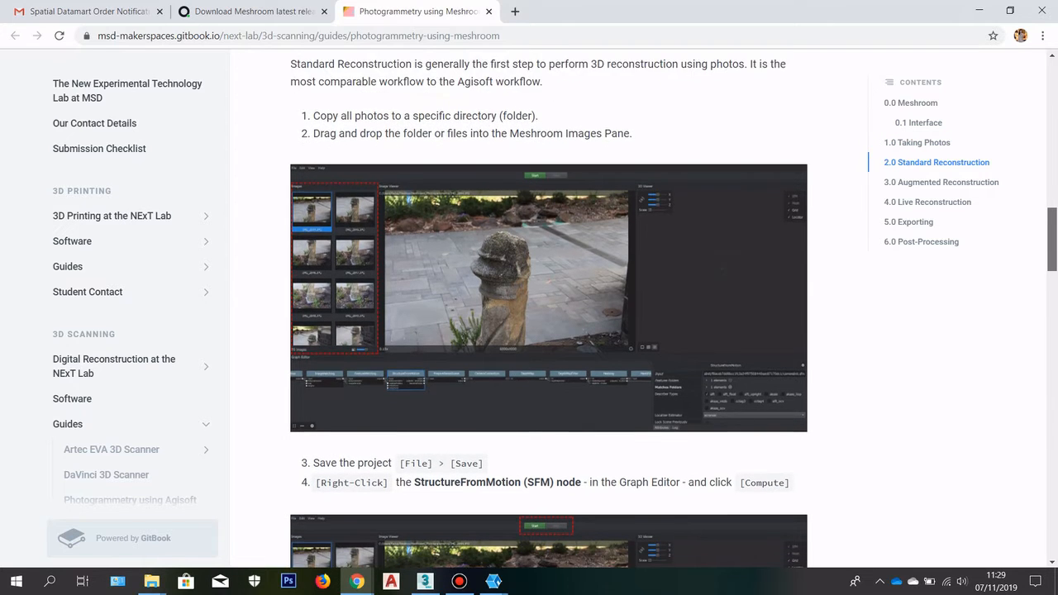
{"action": "scroll", "coordinate": [549, 330], "scroll_direction": "up", "scroll_amount": 2}
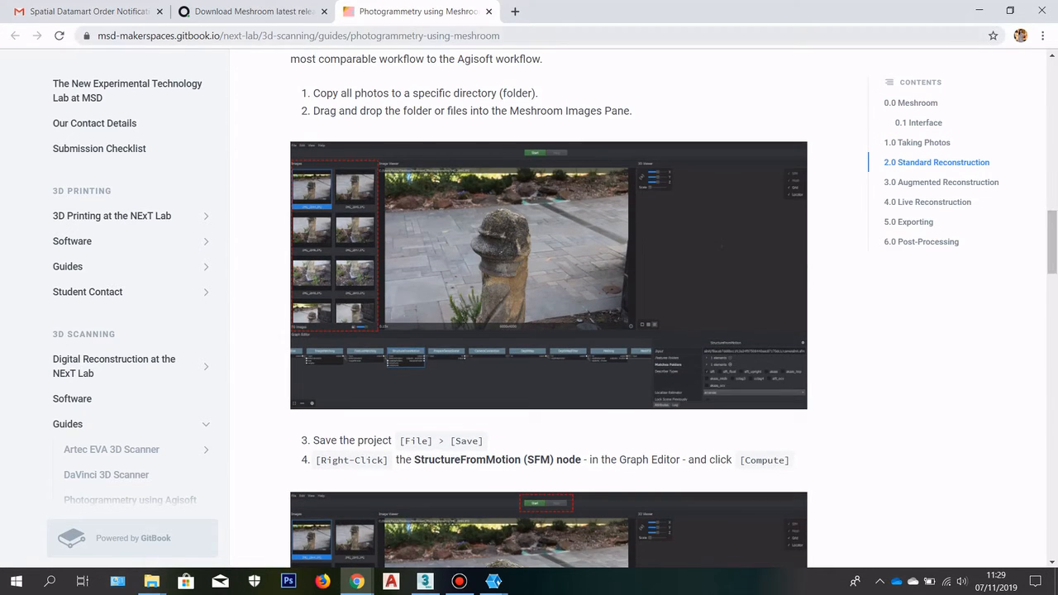
{"action": "left_click", "coordinate": [979, 10]}
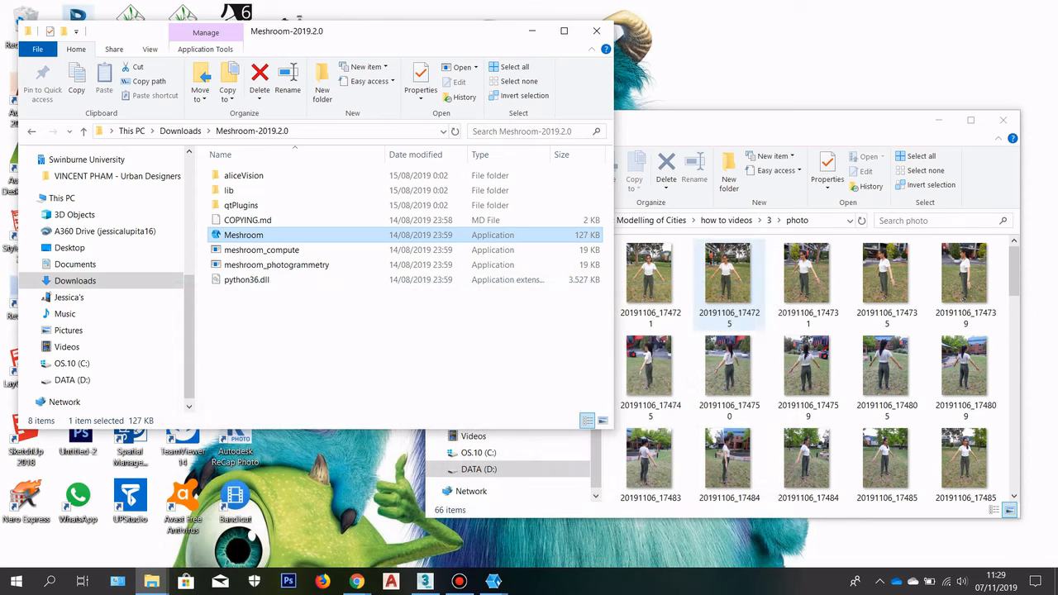
Step: Bring the photo folder window forward and select all its pictures, from 20191106_174721 to 20191106_175452
{"action": "left_click_drag", "start_coordinate": [767, 123], "coordinate": [565, 66]}
{"action": "scroll", "coordinate": [603, 314], "scroll_direction": "down", "scroll_amount": 8}
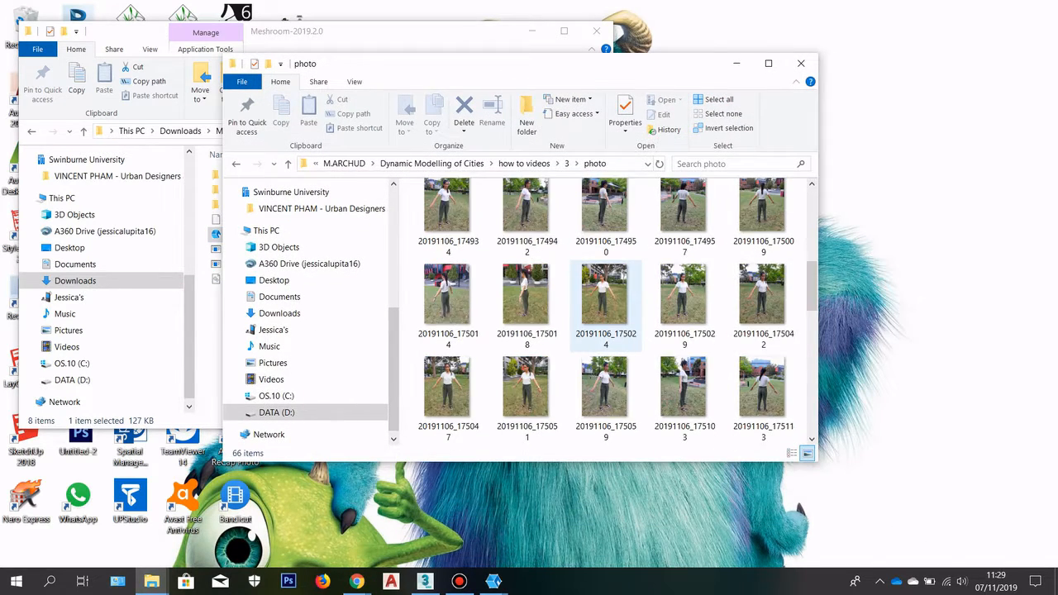
{"action": "scroll", "coordinate": [604, 314], "scroll_direction": "up", "scroll_amount": 8}
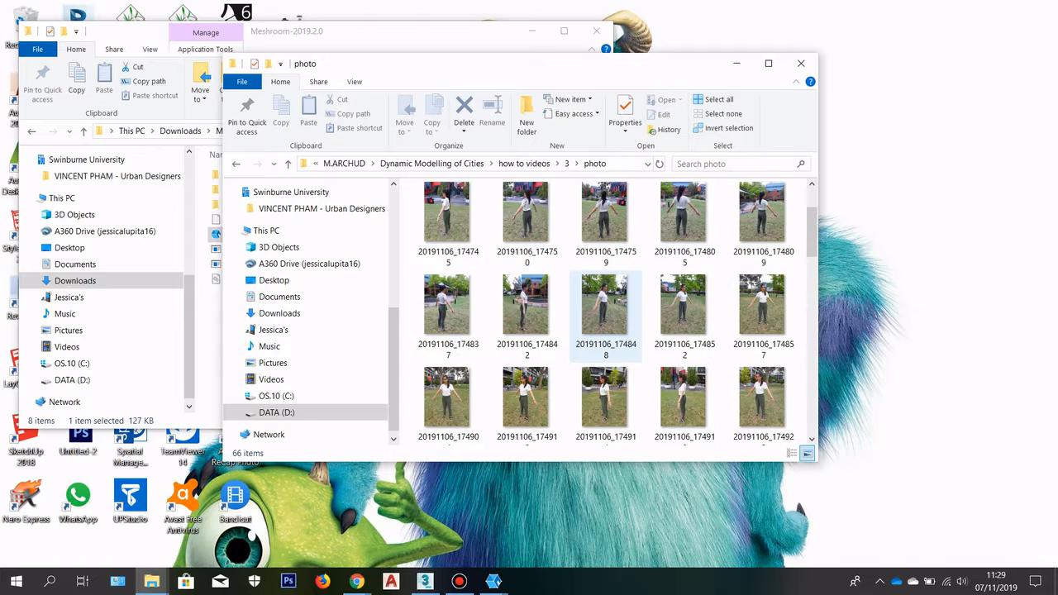
{"action": "left_click", "coordinate": [447, 229]}
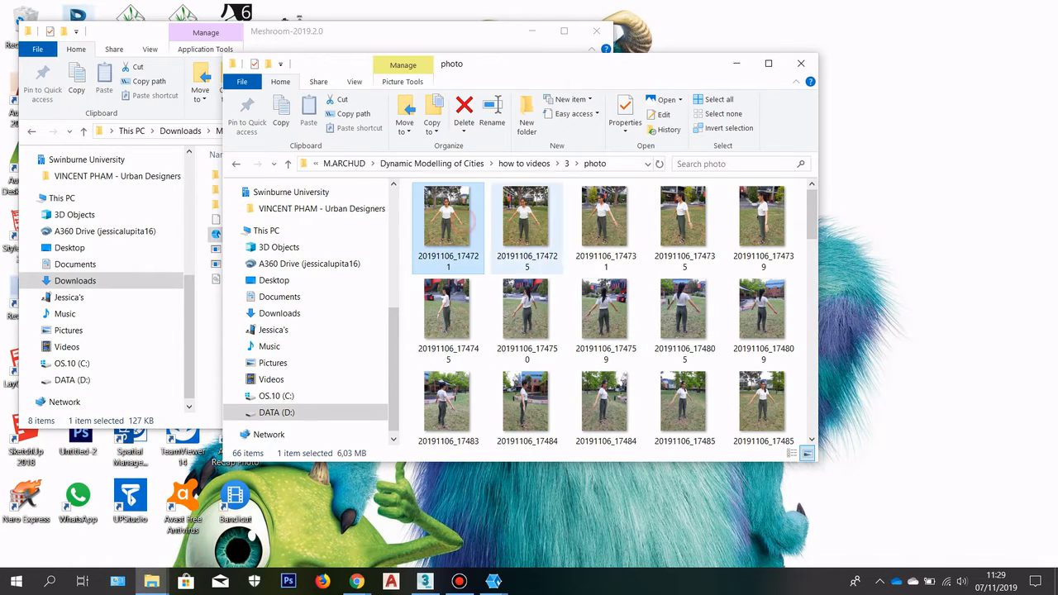
{"action": "scroll", "coordinate": [605, 306], "scroll_direction": "down", "scroll_amount": 6}
{"action": "scroll", "coordinate": [605, 306], "scroll_direction": "down", "scroll_amount": 6}
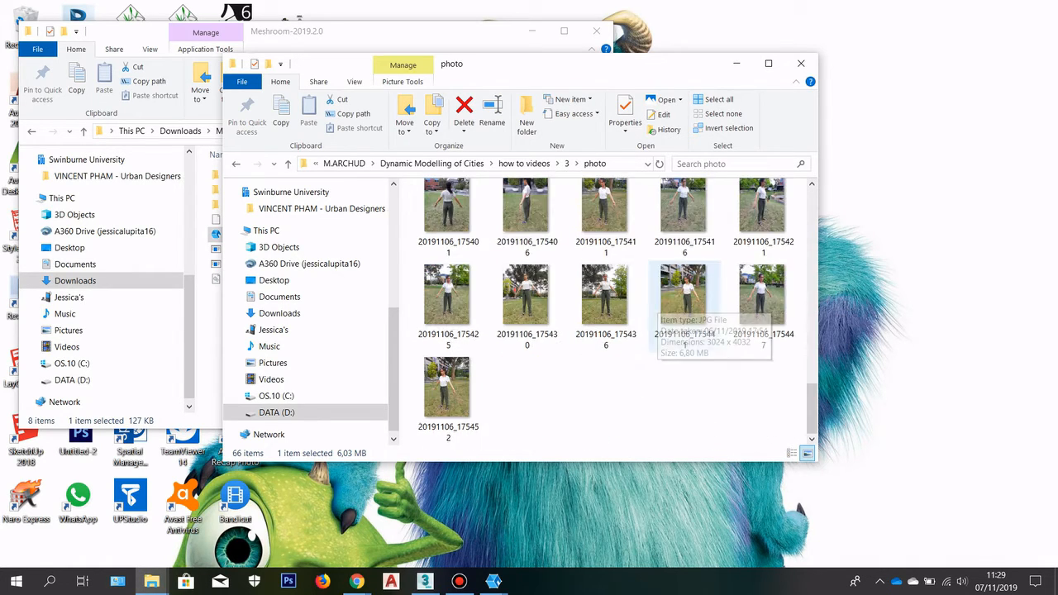
{"action": "left_click", "coordinate": [456, 391], "text": "shift"}
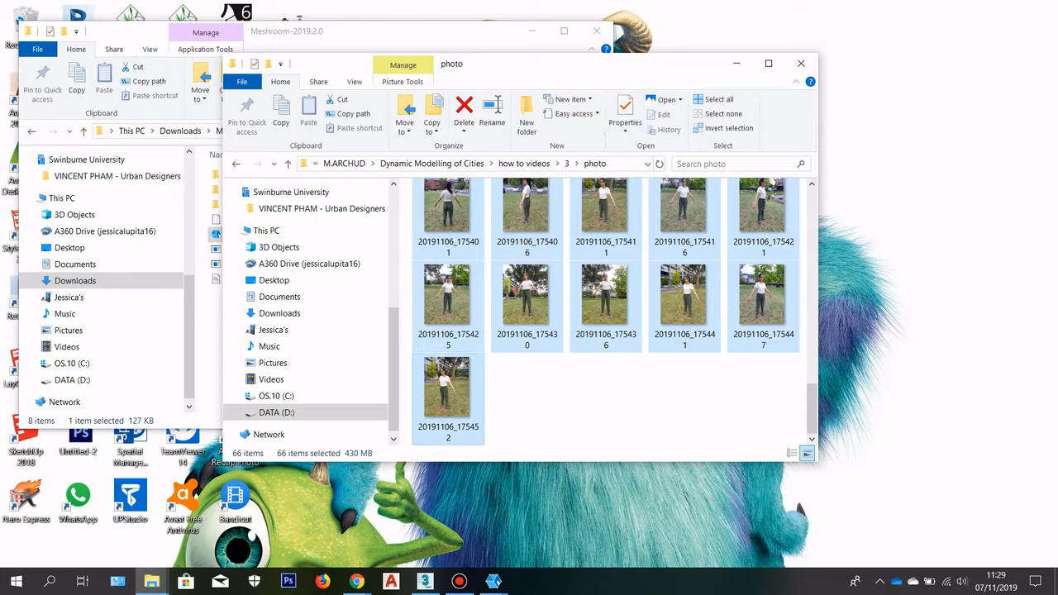
Step: Look through the selected photos in the folder to examine the angles from which the person was captured
{"action": "scroll", "coordinate": [605, 310], "scroll_direction": "up", "scroll_amount": 4}
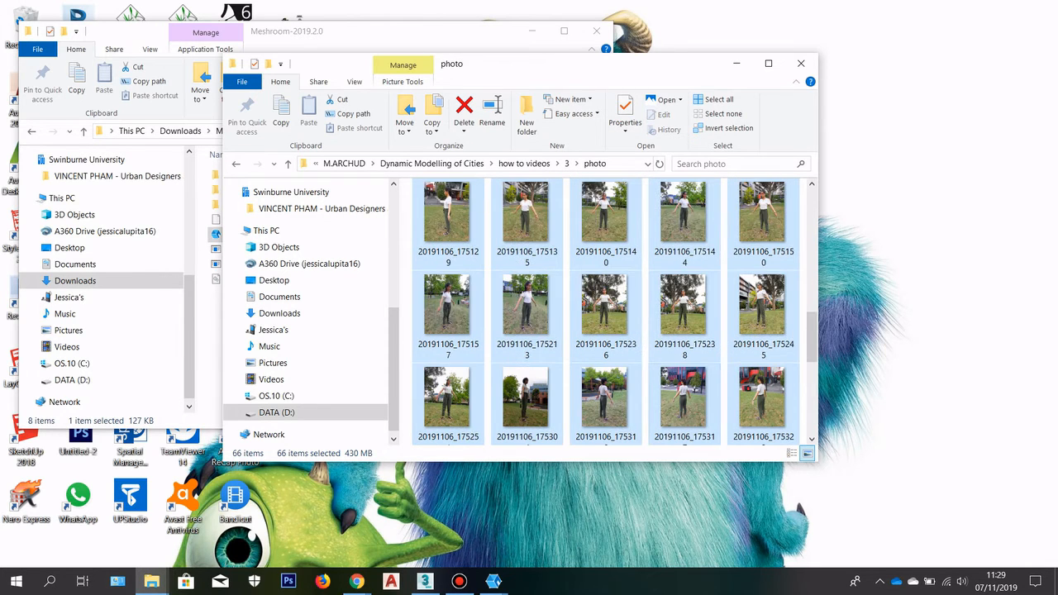
{"action": "scroll", "coordinate": [690, 339], "scroll_direction": "up", "scroll_amount": 4}
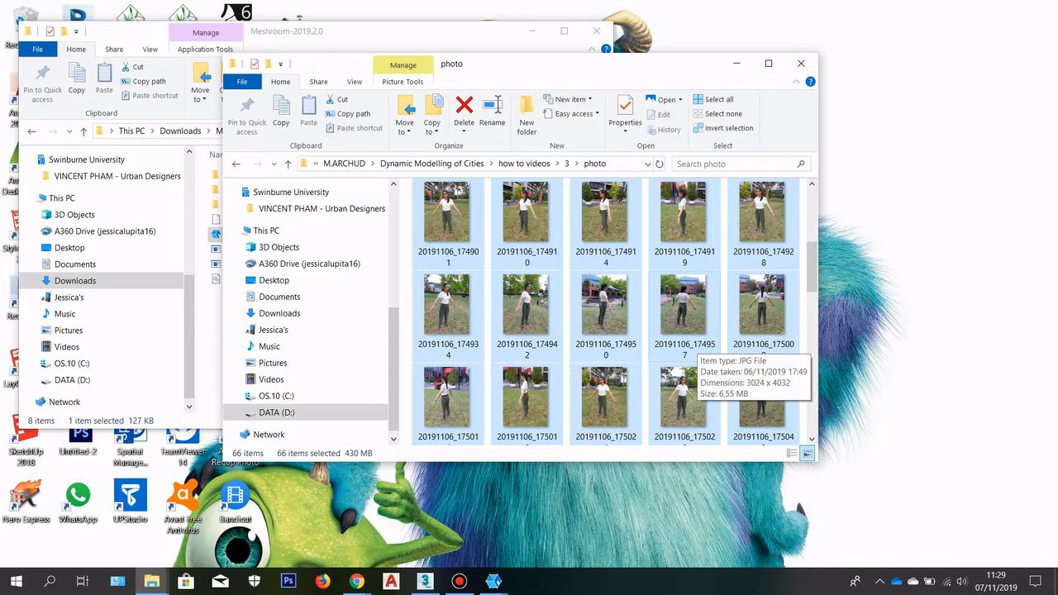
{"action": "scroll", "coordinate": [690, 339], "scroll_direction": "up", "scroll_amount": 4}
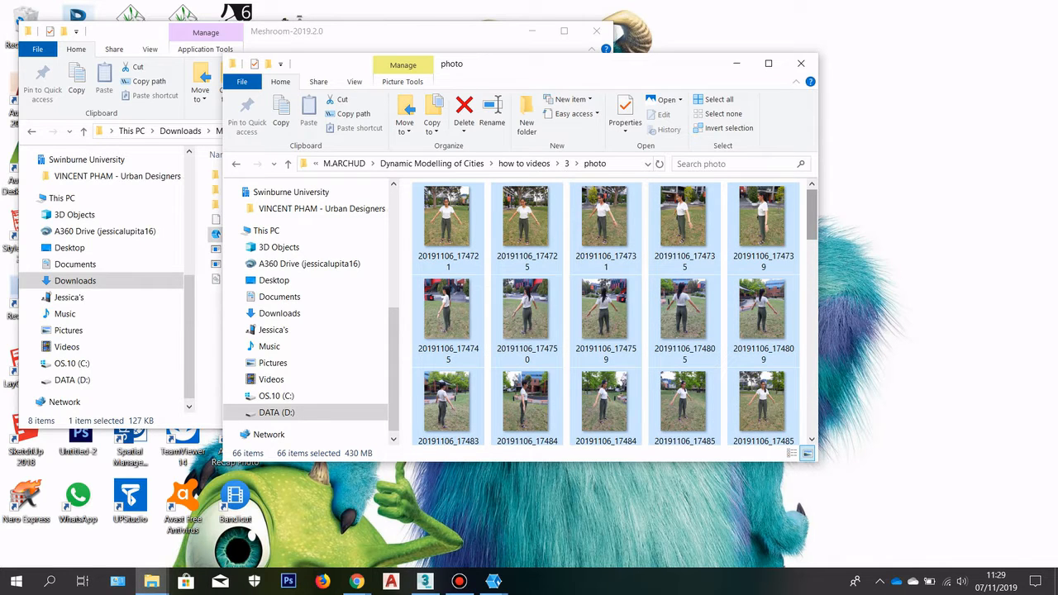
{"action": "scroll", "coordinate": [671, 209], "scroll_direction": "down", "scroll_amount": 1}
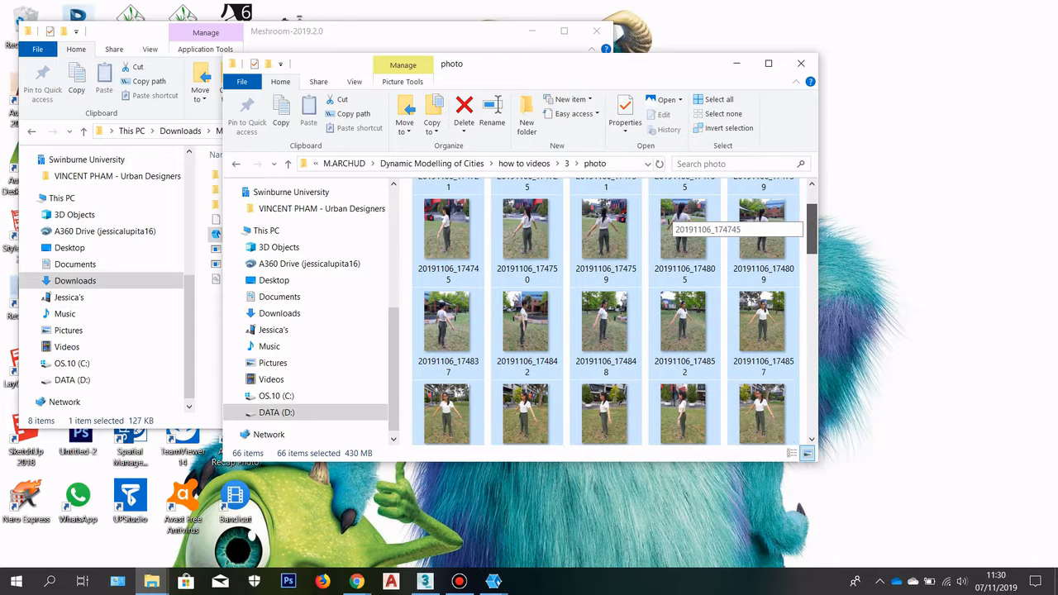
{"action": "scroll", "coordinate": [672, 215], "scroll_direction": "down", "scroll_amount": 1}
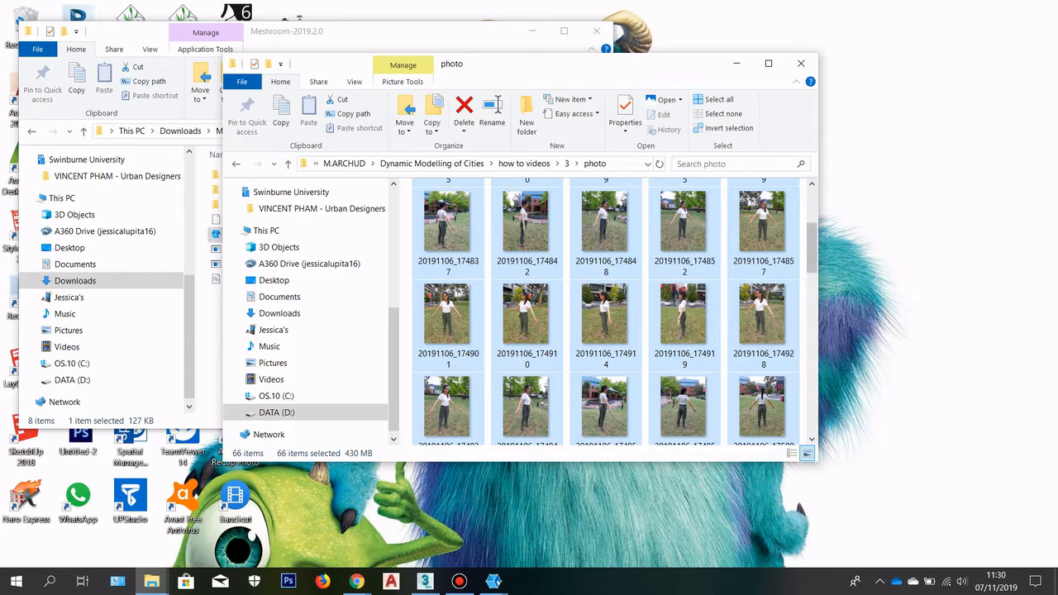
{"action": "scroll", "coordinate": [671, 233], "scroll_direction": "up", "scroll_amount": 4}
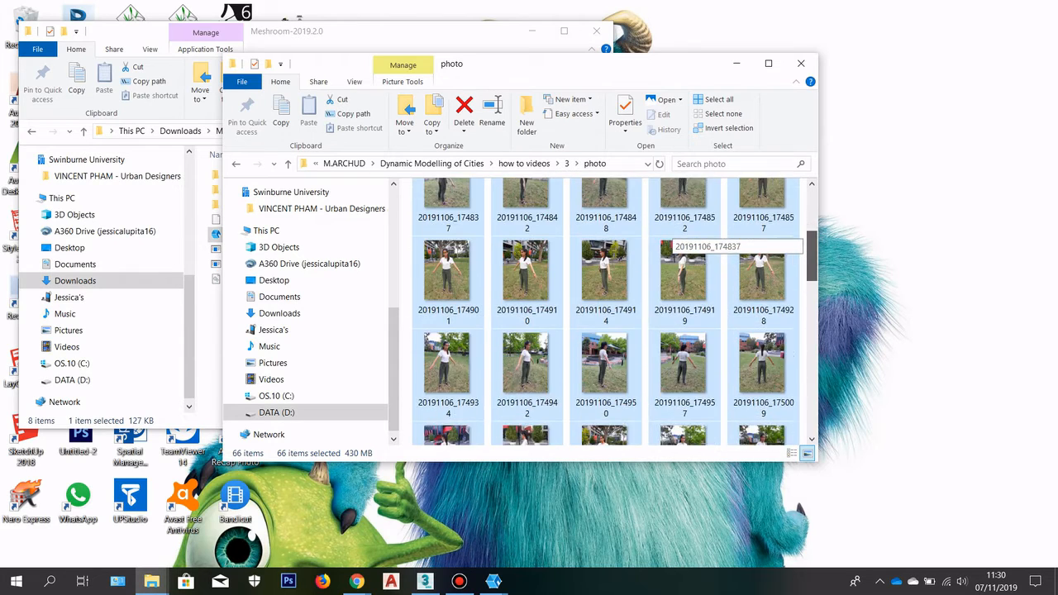
{"action": "scroll", "coordinate": [671, 234], "scroll_direction": "down", "scroll_amount": 10}
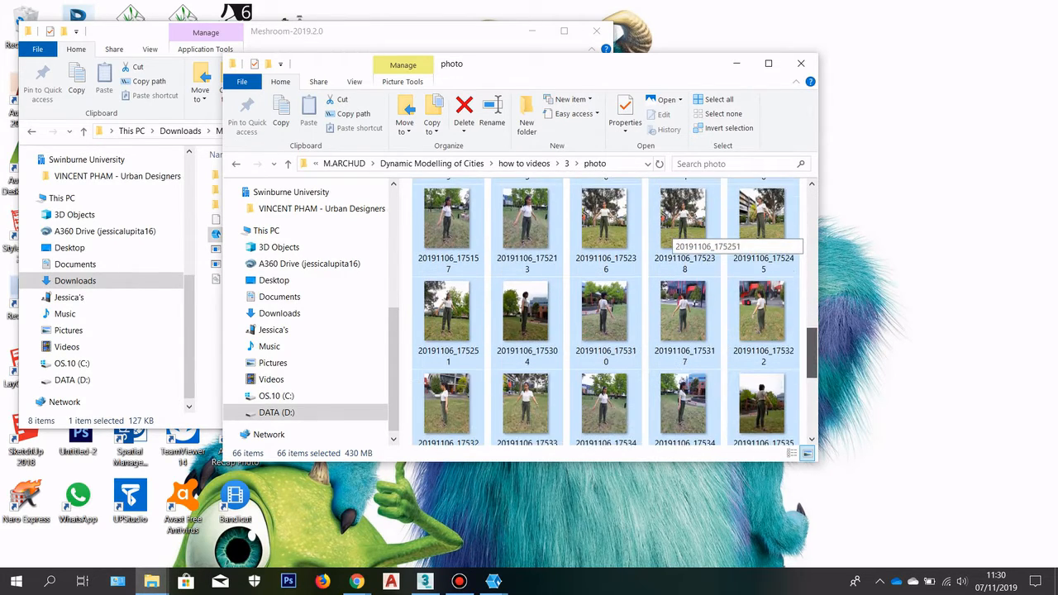
{"action": "scroll", "coordinate": [671, 233], "scroll_direction": "down", "scroll_amount": 8}
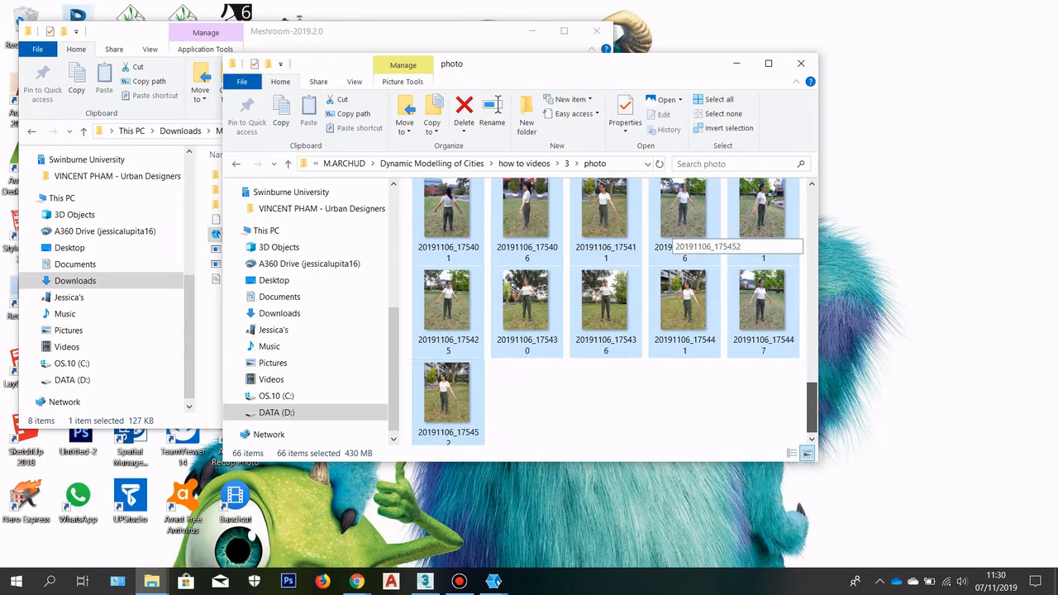
Step: Switch to Meshroom and bring the photo folder window over it, leaving the Images pane uncovered and the first selected photos in view
{"action": "left_click_drag", "start_coordinate": [647, 63], "coordinate": [802, 48]}
{"action": "left_click", "coordinate": [494, 581]}
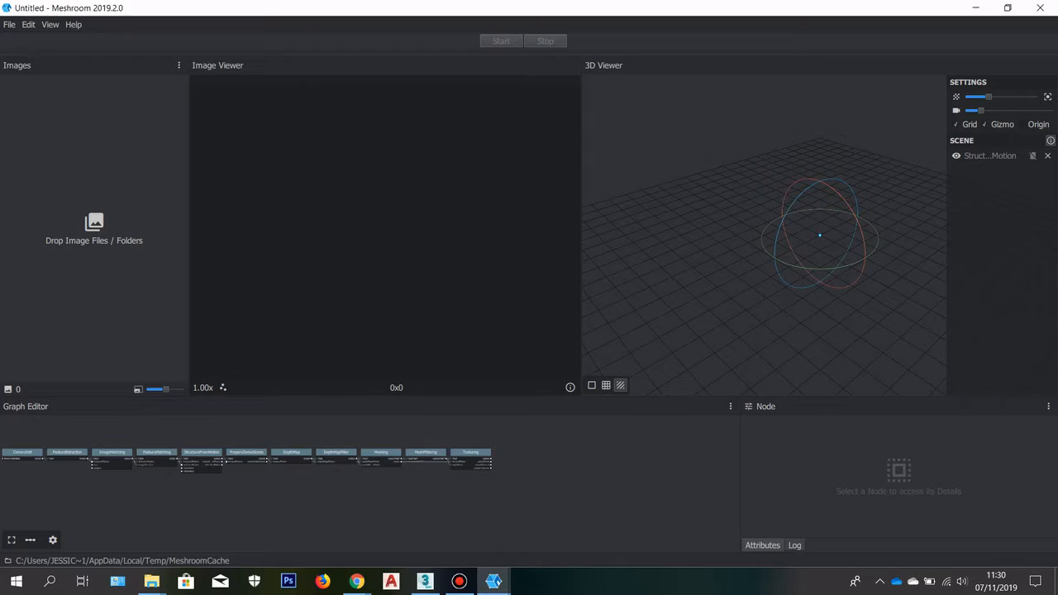
{"action": "mouse_move", "coordinate": [151, 581]}
{"action": "left_click", "coordinate": [94, 513]}
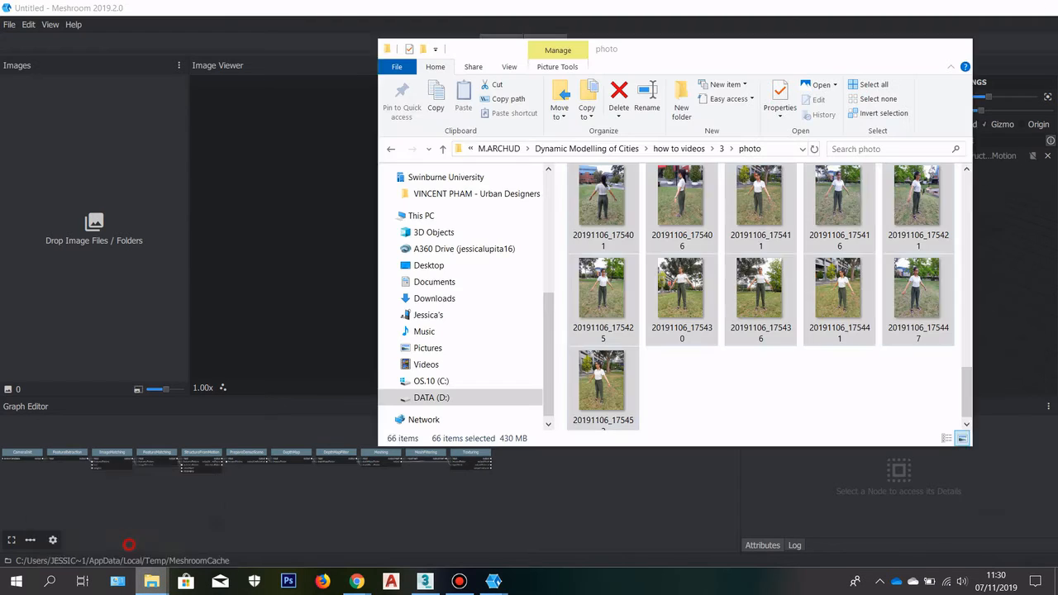
{"action": "scroll", "coordinate": [764, 298], "scroll_direction": "up", "scroll_amount": 10}
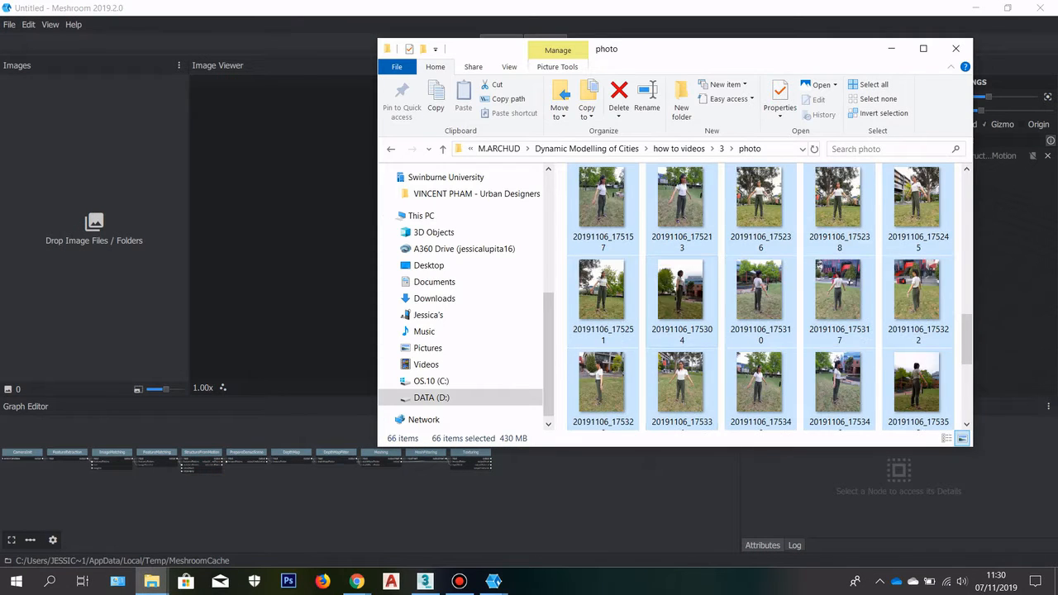
{"action": "scroll", "coordinate": [761, 298], "scroll_direction": "up", "scroll_amount": 3}
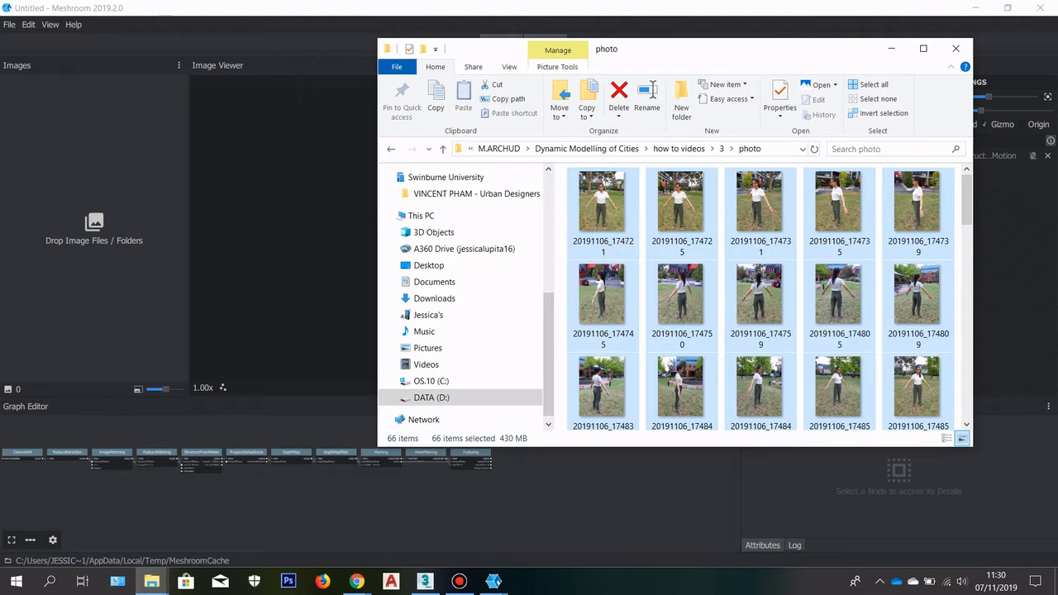
Step: Add all the selected photos from the photo folder to Meshroom's Images pane and minimize the folder window
{"action": "mouse_move", "coordinate": [741, 48]}
{"action": "left_mouse_down"}
{"action": "mouse_move", "coordinate": [790, 158]}
{"action": "mouse_move", "coordinate": [728, 43]}
{"action": "left_mouse_up"}
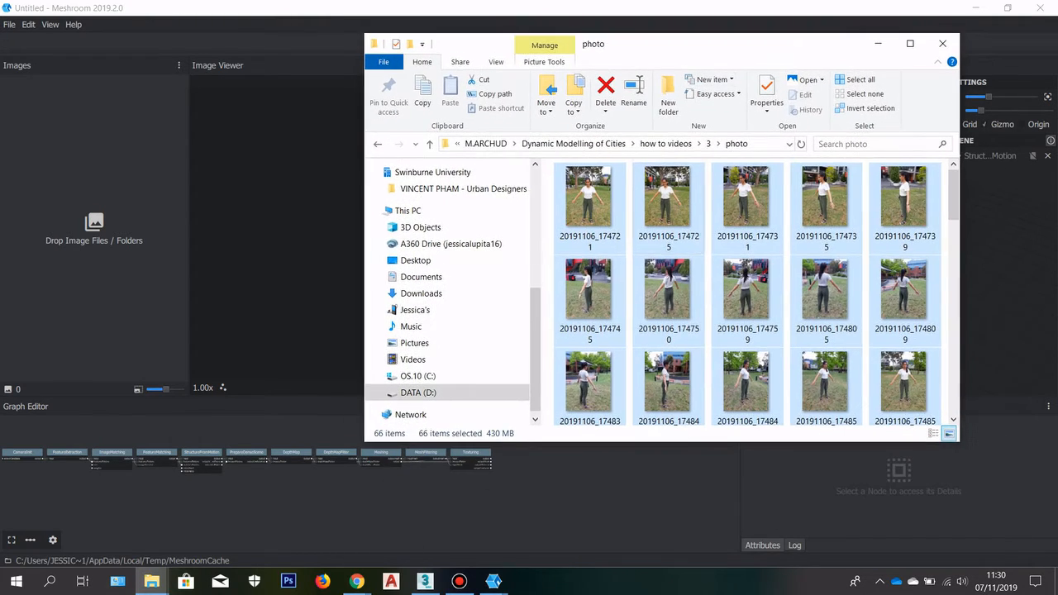
{"action": "left_click_drag", "start_coordinate": [598, 209], "coordinate": [81, 154]}
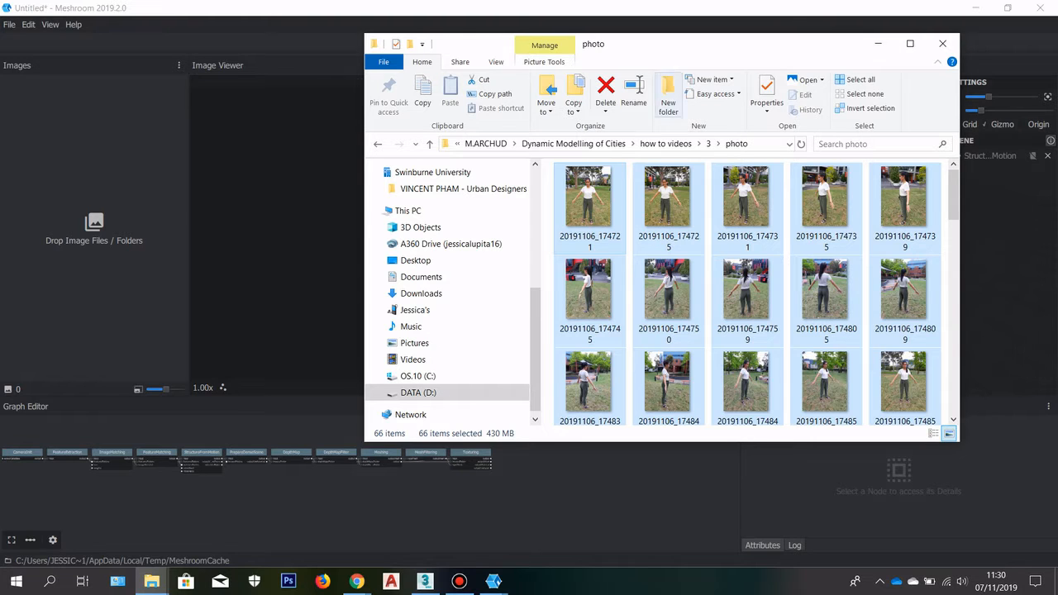
{"action": "left_click", "coordinate": [878, 43]}
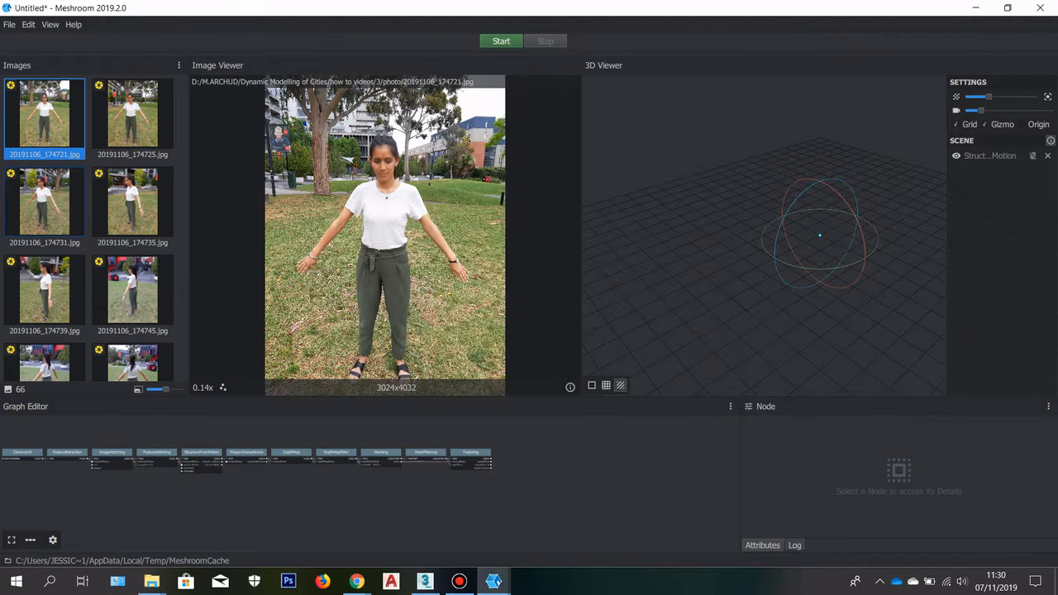
Step: Preview imported photos 20191106_174745 and 20191106_174735, and return to the first one, 20191106_174721
{"action": "scroll", "coordinate": [89, 227], "scroll_direction": "down", "scroll_amount": 3}
{"action": "scroll", "coordinate": [107, 212], "scroll_direction": "up", "scroll_amount": 2}
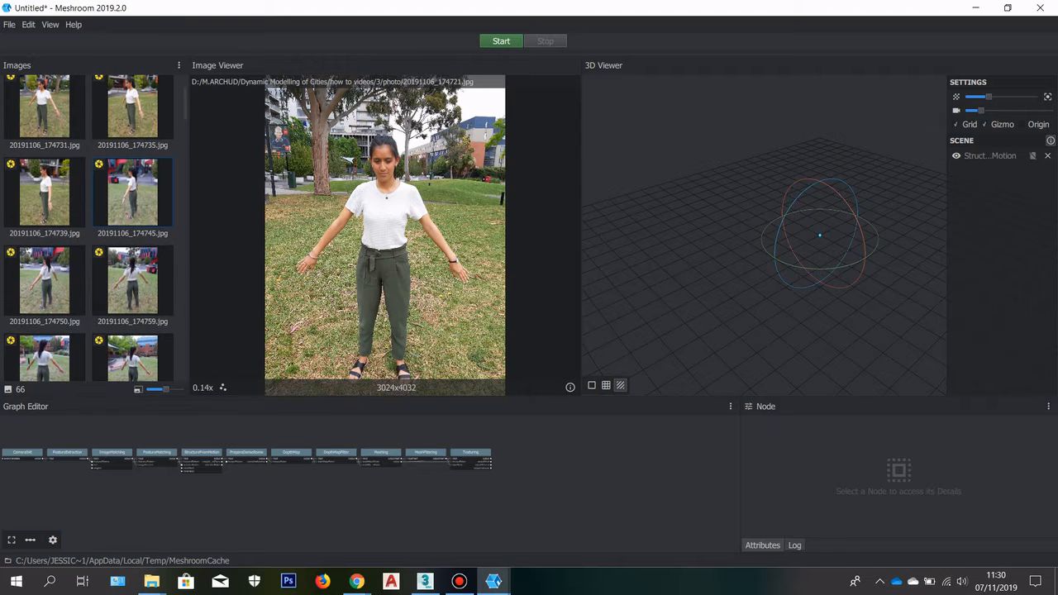
{"action": "left_click", "coordinate": [129, 210]}
{"action": "left_click", "coordinate": [141, 130]}
{"action": "scroll", "coordinate": [141, 130], "scroll_direction": "up", "scroll_amount": 2}
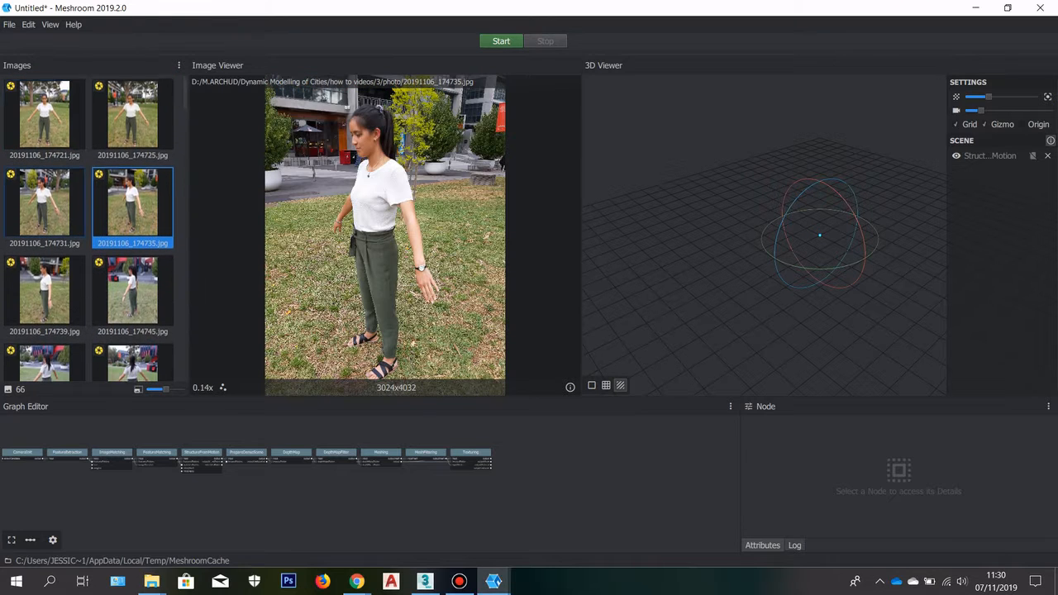
{"action": "left_click", "coordinate": [41, 108]}
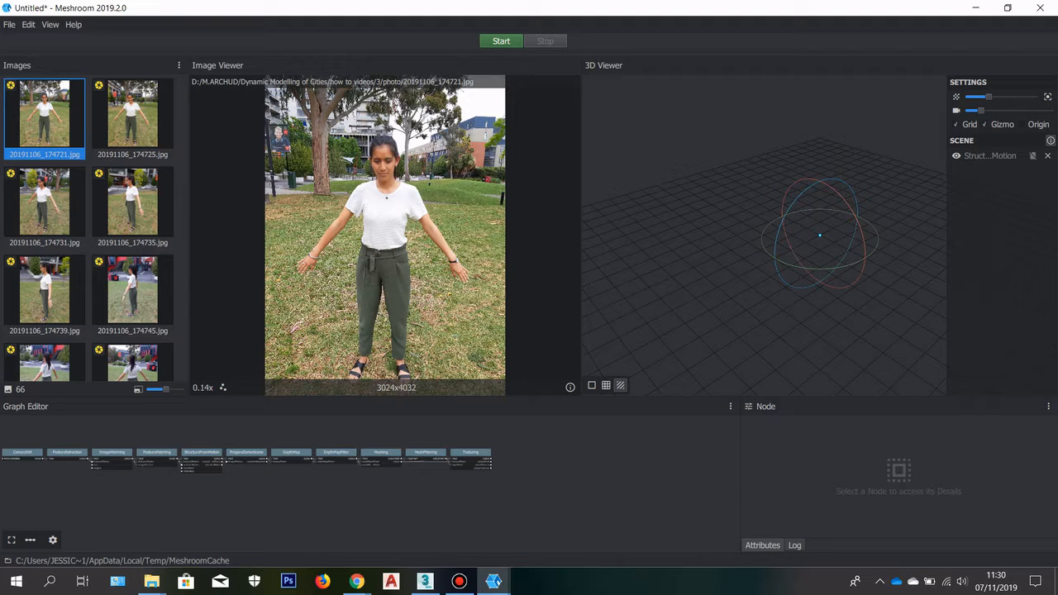
Step: Start the reconstruction, choose to save the project first, and go to the folder Dynamic Modelling of Cities > how to videos > 3
{"action": "left_click", "coordinate": [501, 41]}
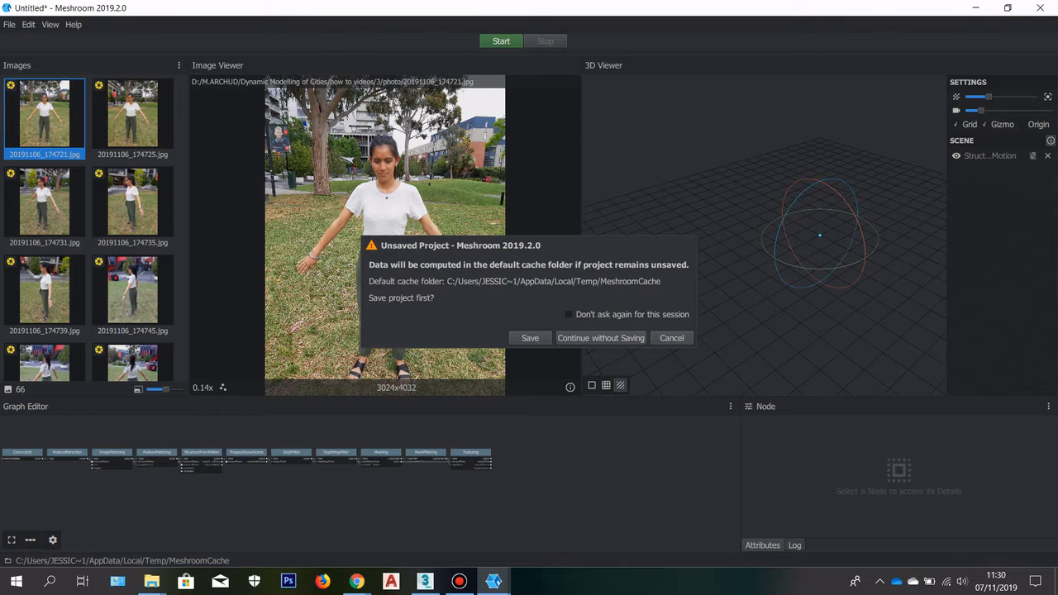
{"action": "left_click", "coordinate": [530, 338]}
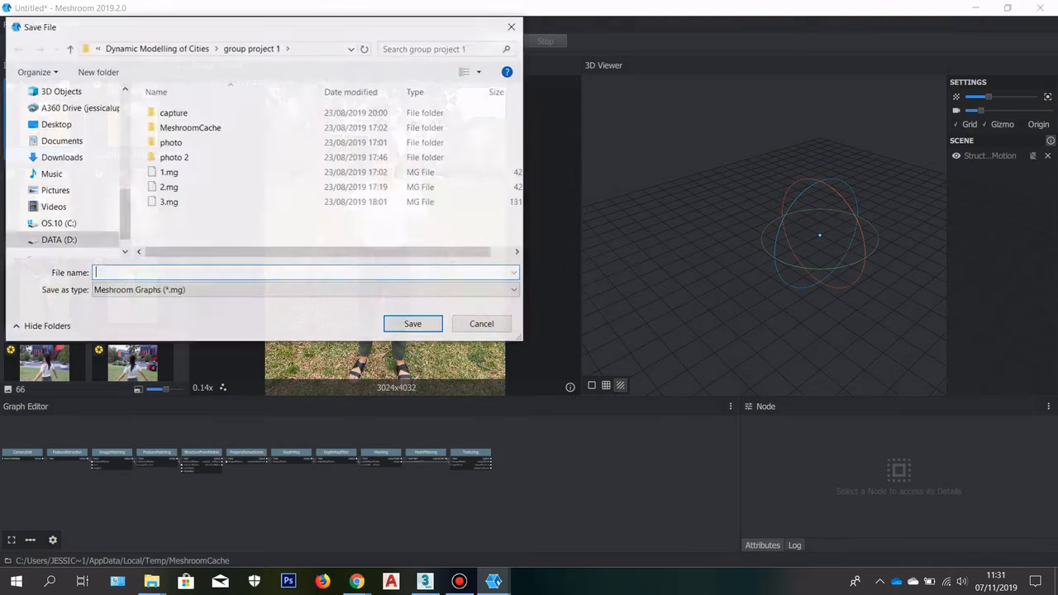
{"action": "left_click", "coordinate": [186, 48]}
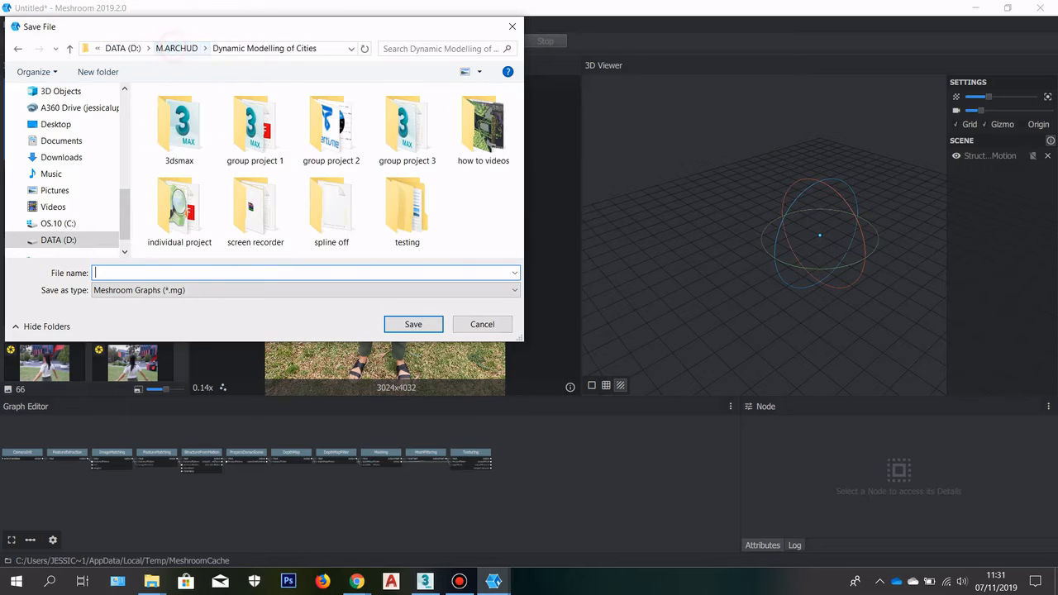
{"action": "double_click", "coordinate": [461, 147]}
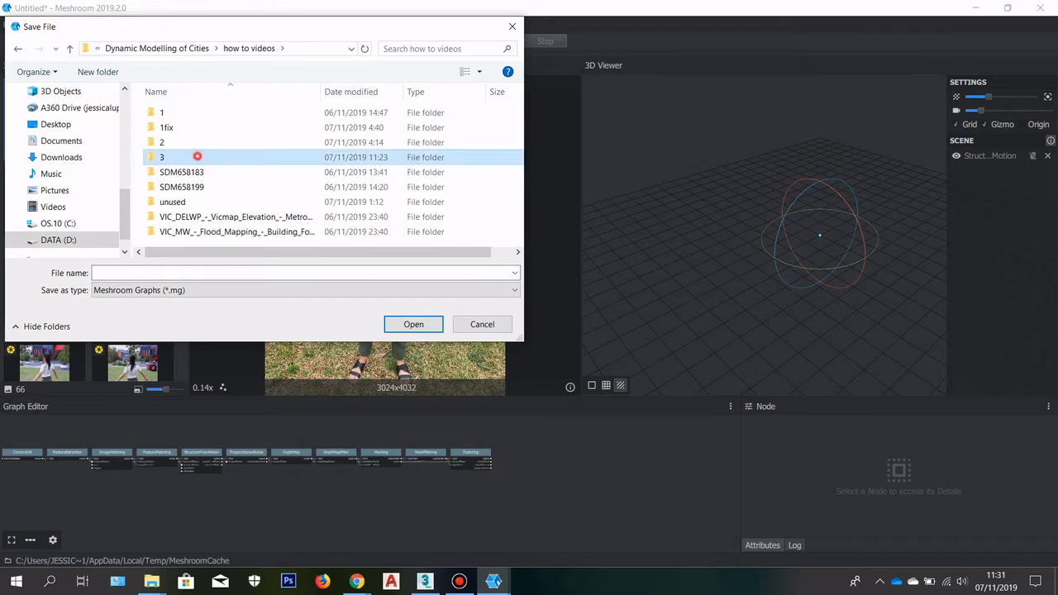
{"action": "double_click", "coordinate": [196, 156]}
Step: Save the project as "3d model" in folder 3 and start computing the reconstruction
{"action": "left_click", "coordinate": [248, 274]}
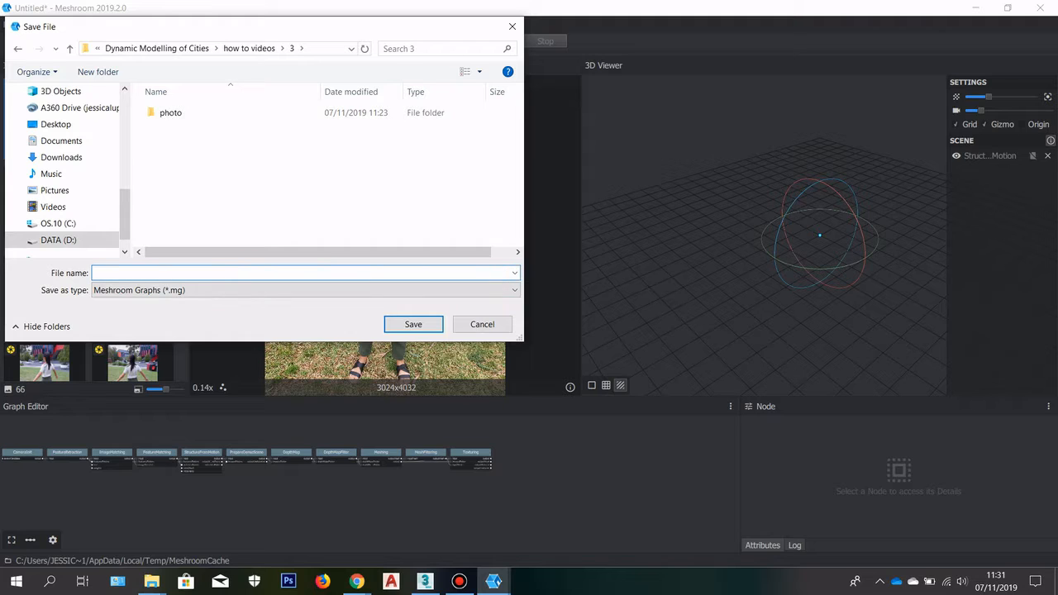
{"action": "type", "text": "e"}
{"action": "key", "text": "BackSpace"}
{"action": "type", "text": "3d model"}
{"action": "key", "text": "Return"}
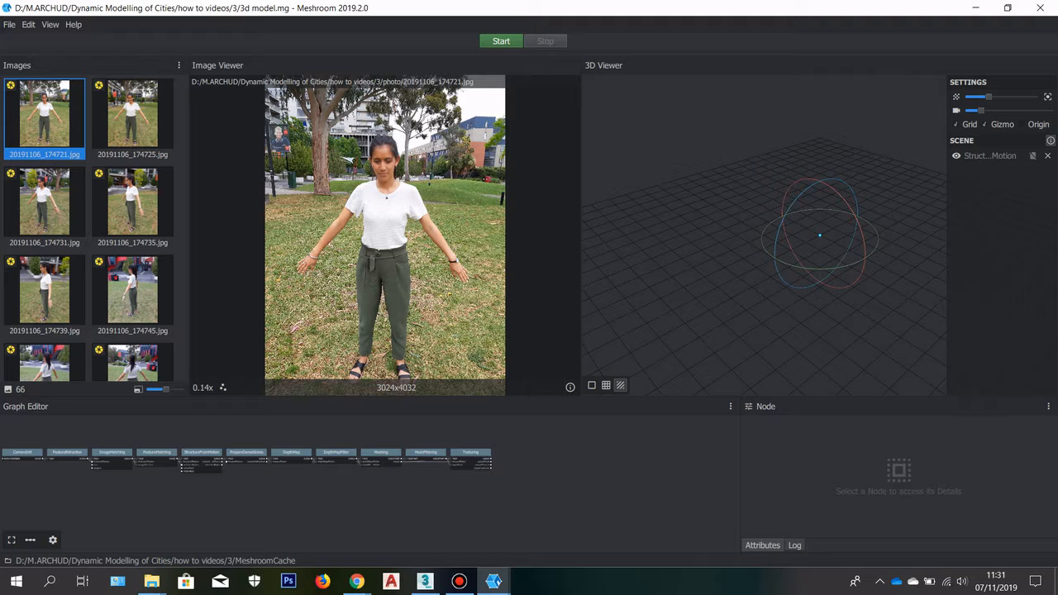
{"action": "left_click", "coordinate": [501, 41]}
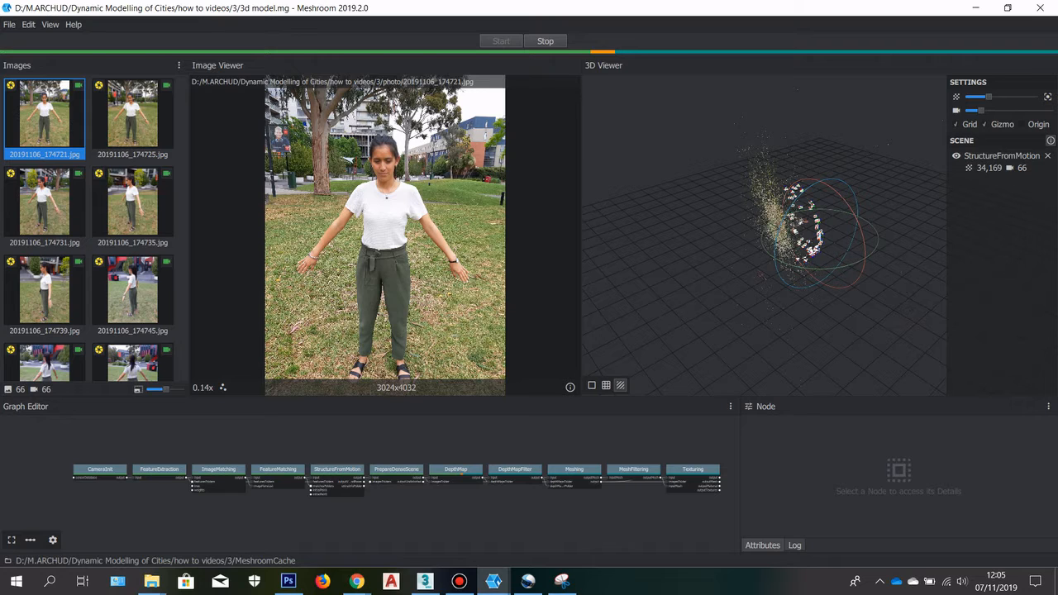
Step: Inspect the DepthMap node's attributes and the nodes that follow it in the graph, up to Texturing
{"action": "scroll", "coordinate": [455, 471], "scroll_direction": "up", "scroll_amount": 5}
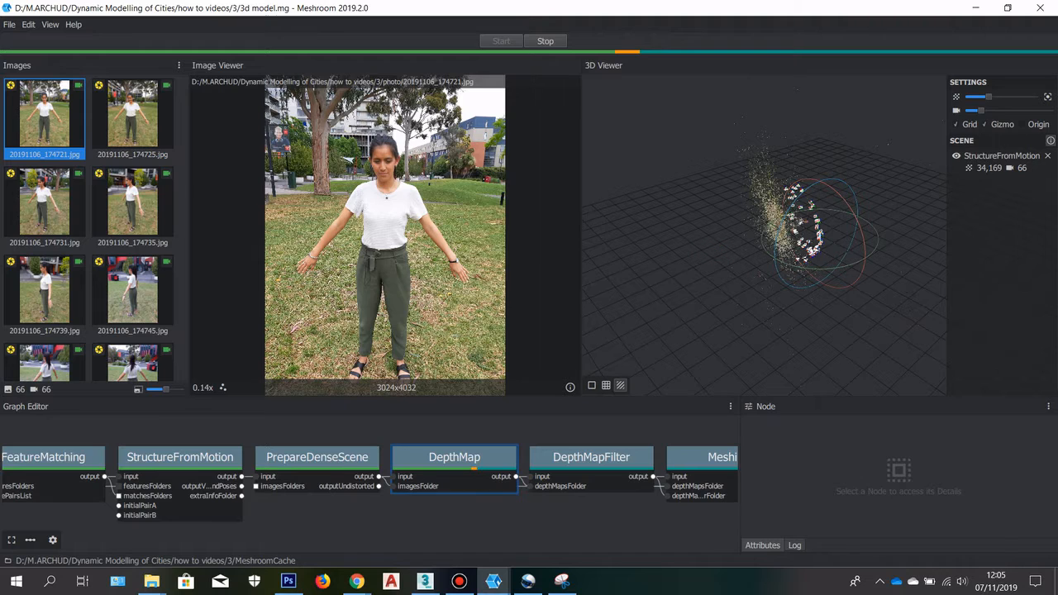
{"action": "left_click", "coordinate": [417, 458]}
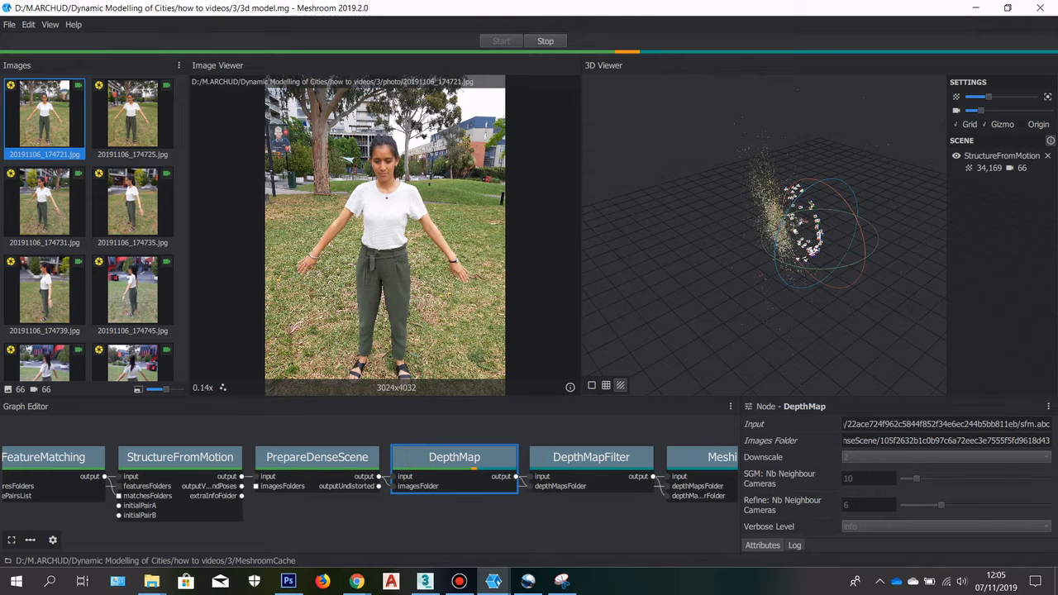
{"action": "scroll", "coordinate": [311, 503], "scroll_direction": "down", "scroll_amount": 5}
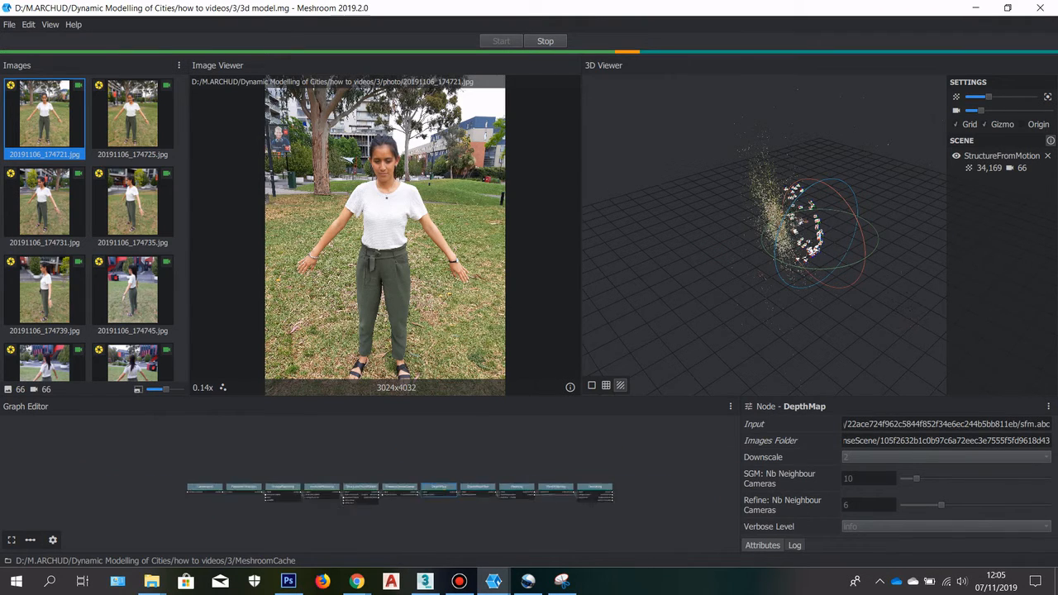
{"action": "scroll", "coordinate": [689, 492], "scroll_direction": "up", "scroll_amount": 5}
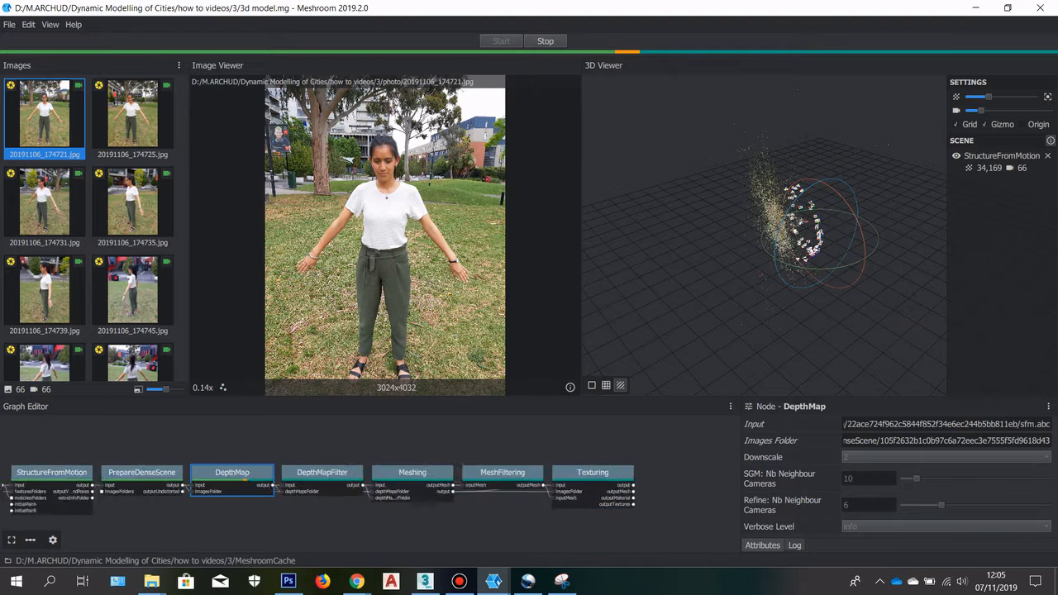
{"action": "scroll", "coordinate": [671, 455], "scroll_direction": "down", "scroll_amount": 4}
{"action": "scroll", "coordinate": [325, 455], "scroll_direction": "up", "scroll_amount": 2}
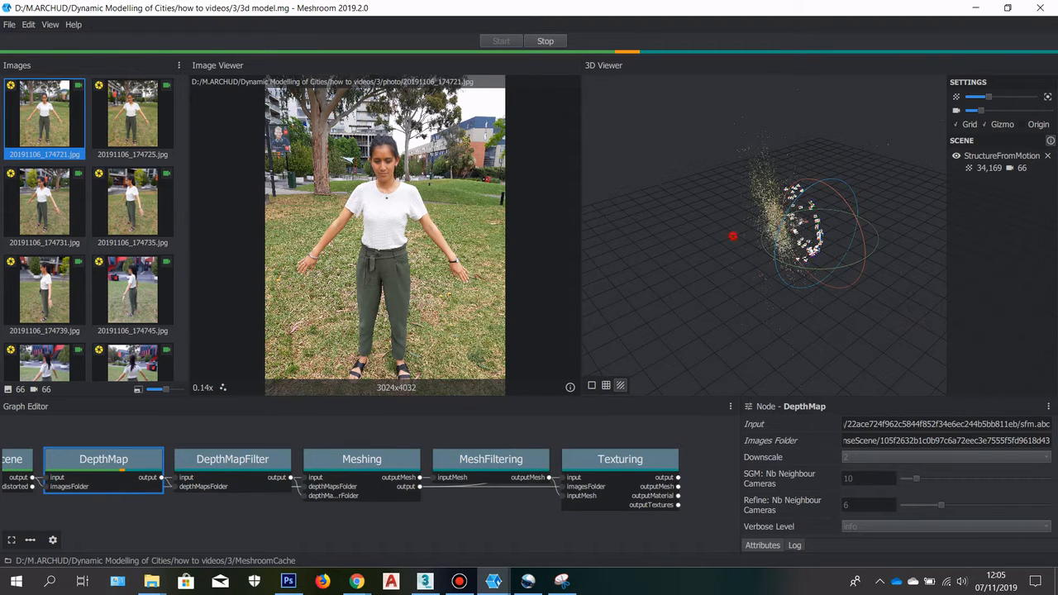
Step: Examine the sparse point cloud and the camera positions around it from above in the 3D Viewer
{"action": "mouse_move", "coordinate": [707, 179]}
{"action": "left_mouse_down"}
{"action": "mouse_move", "coordinate": [705, 189]}
{"action": "mouse_move", "coordinate": [783, 196]}
{"action": "mouse_move", "coordinate": [726, 196]}
{"action": "mouse_move", "coordinate": [736, 248]}
{"action": "mouse_move", "coordinate": [744, 217]}
{"action": "mouse_move", "coordinate": [765, 248]}
{"action": "left_mouse_up"}
{"action": "scroll", "coordinate": [765, 235], "scroll_direction": "up", "scroll_amount": 5}
{"action": "scroll", "coordinate": [765, 236], "scroll_direction": "down", "scroll_amount": 5}
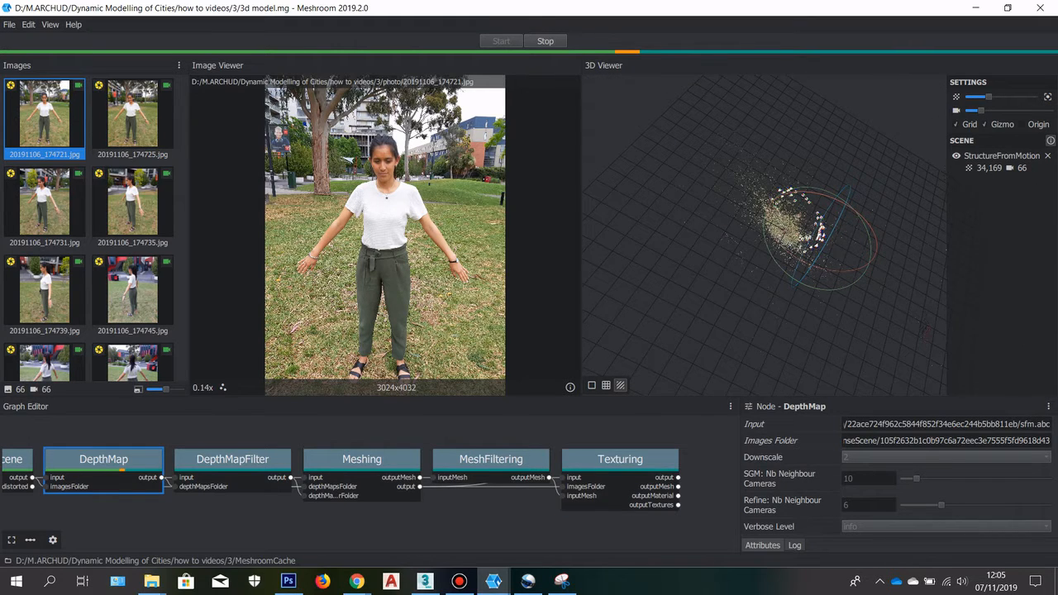
{"action": "scroll", "coordinate": [765, 236], "scroll_direction": "up", "scroll_amount": 3}
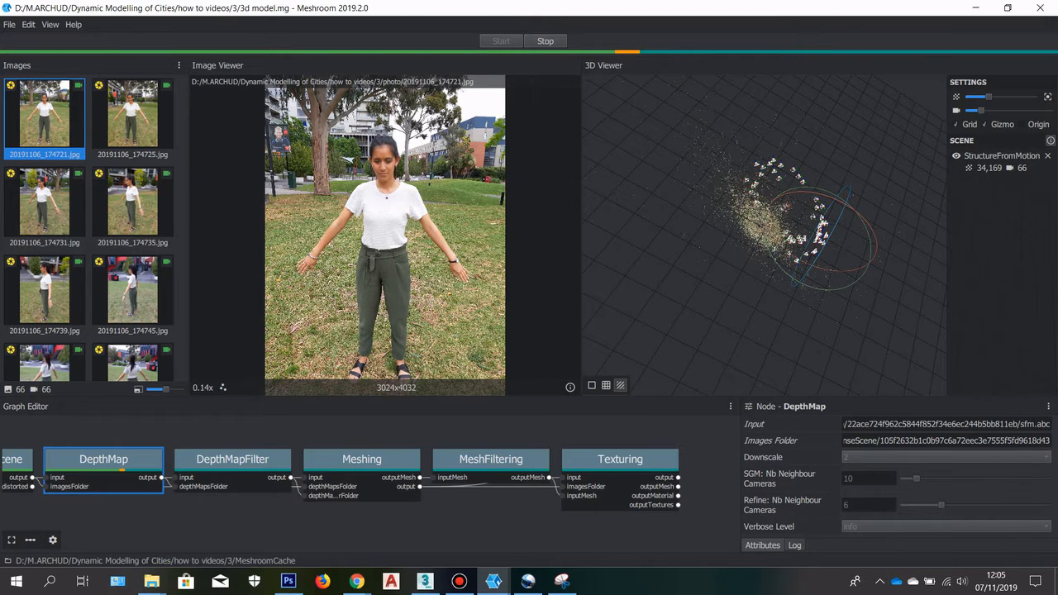
Step: Look over the pipeline graph and inspect the StructureFromMotion node's attributes
{"action": "scroll", "coordinate": [638, 466], "scroll_direction": "down", "scroll_amount": 3}
{"action": "scroll", "coordinate": [827, 471], "scroll_direction": "down", "scroll_amount": 1}
{"action": "scroll", "coordinate": [644, 467], "scroll_direction": "down", "scroll_amount": 1}
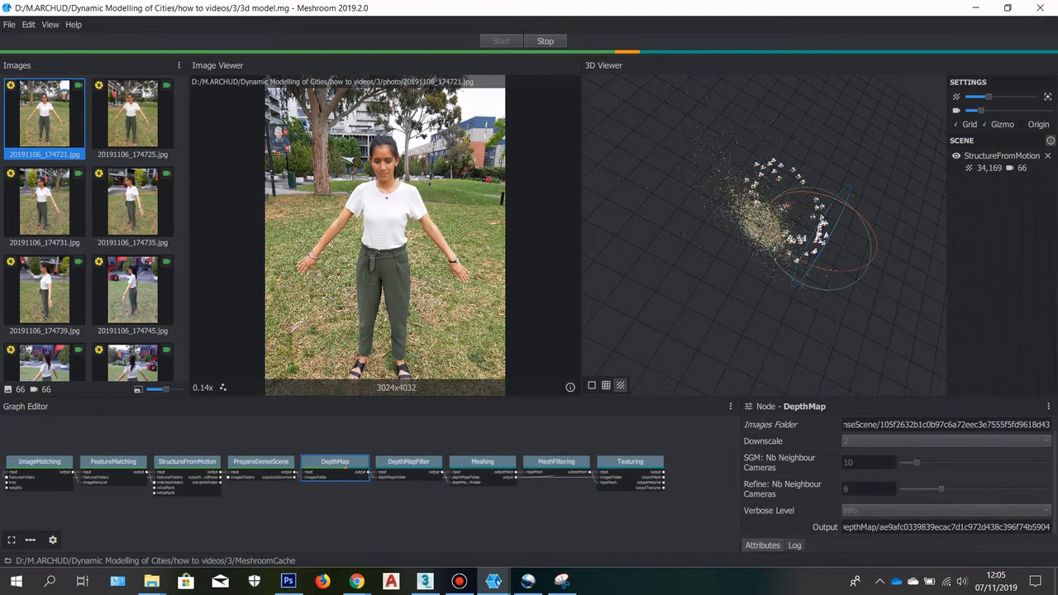
{"action": "scroll", "coordinate": [533, 469], "scroll_direction": "down", "scroll_amount": 2}
{"action": "scroll", "coordinate": [273, 478], "scroll_direction": "up", "scroll_amount": 3}
{"action": "scroll", "coordinate": [307, 459], "scroll_direction": "up", "scroll_amount": 2}
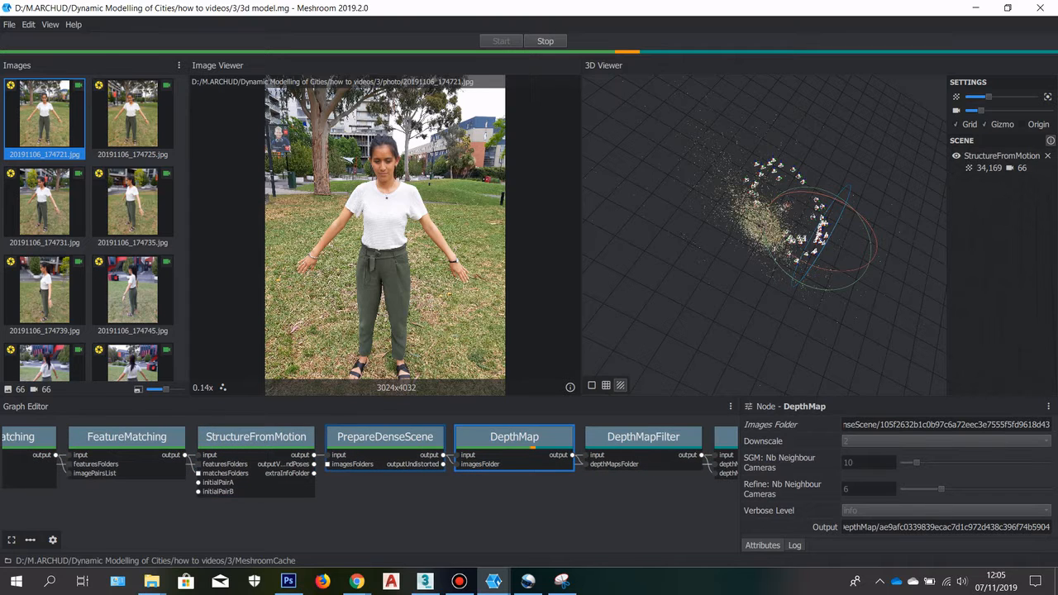
{"action": "left_click", "coordinate": [235, 438]}
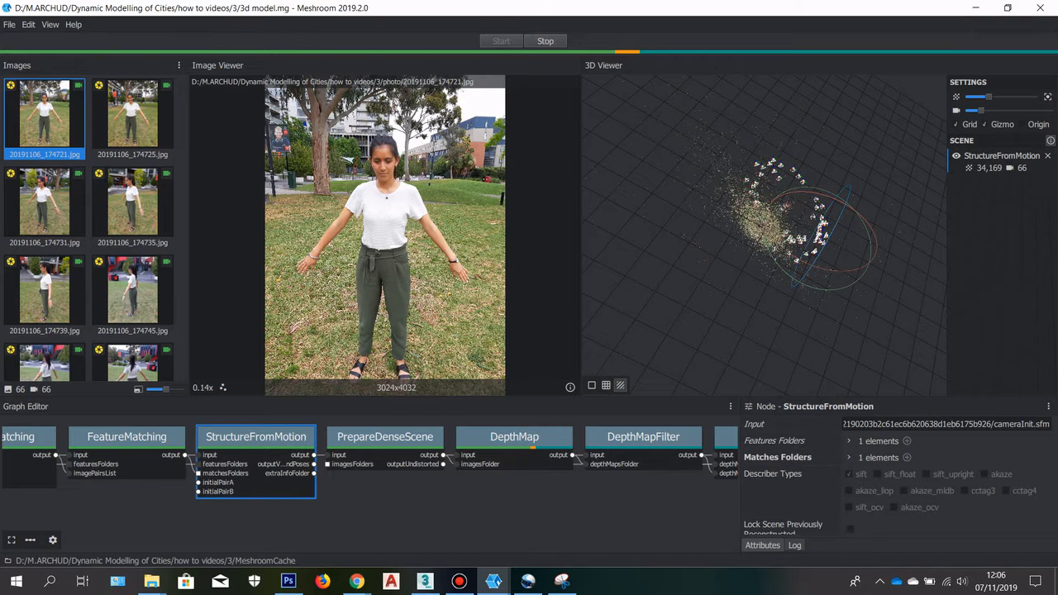
{"action": "scroll", "coordinate": [424, 447], "scroll_direction": "down", "scroll_amount": 3}
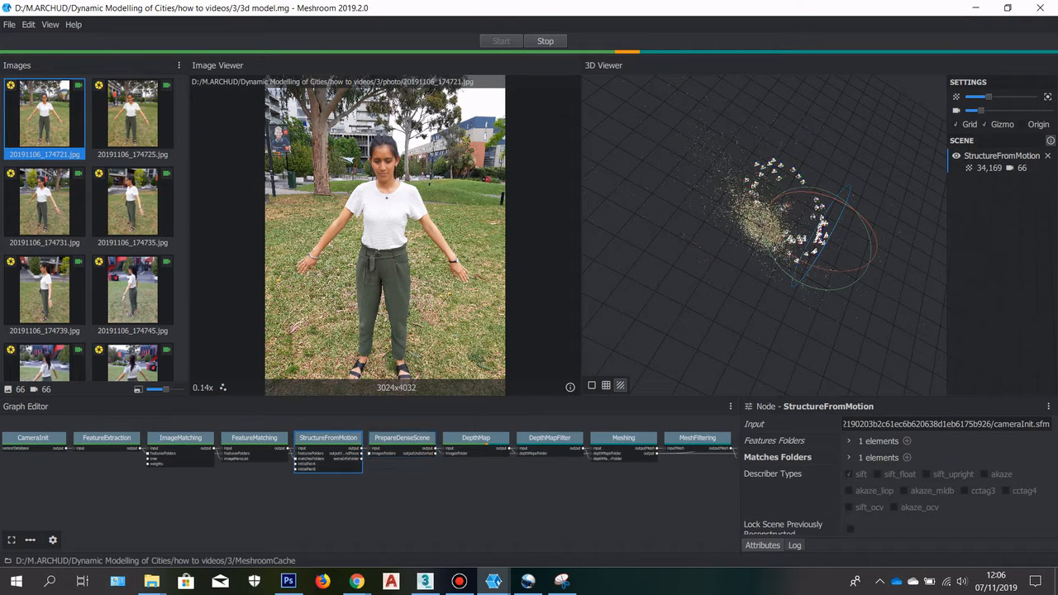
{"action": "scroll", "coordinate": [421, 447], "scroll_direction": "down", "scroll_amount": 1}
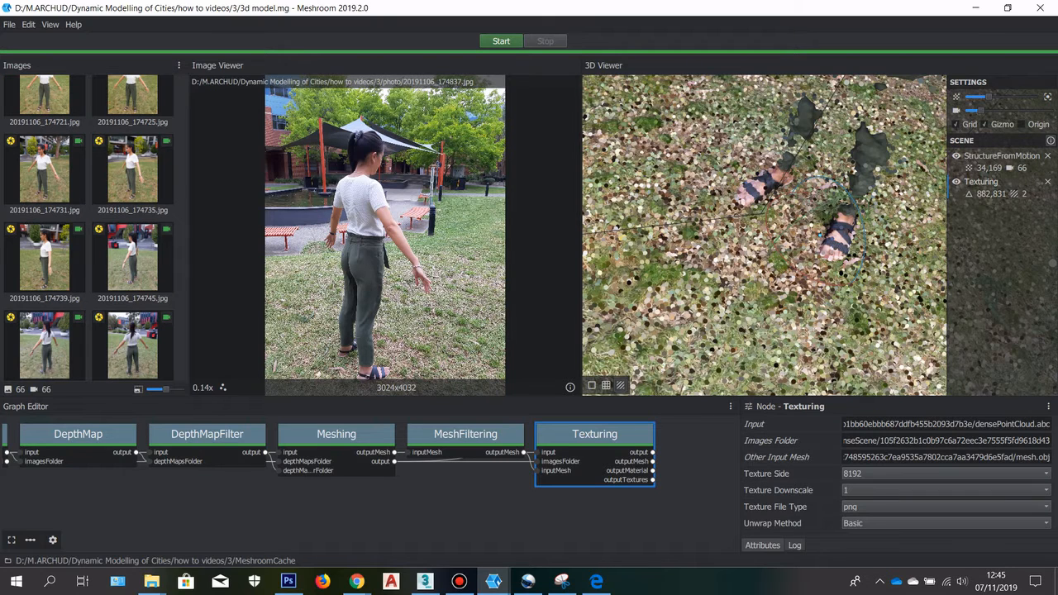
Step: Review the processing nodes in the graph, from ImageMatching through Meshing and MeshFiltering to Texturing
{"action": "scroll", "coordinate": [644, 444], "scroll_direction": "down", "scroll_amount": 3}
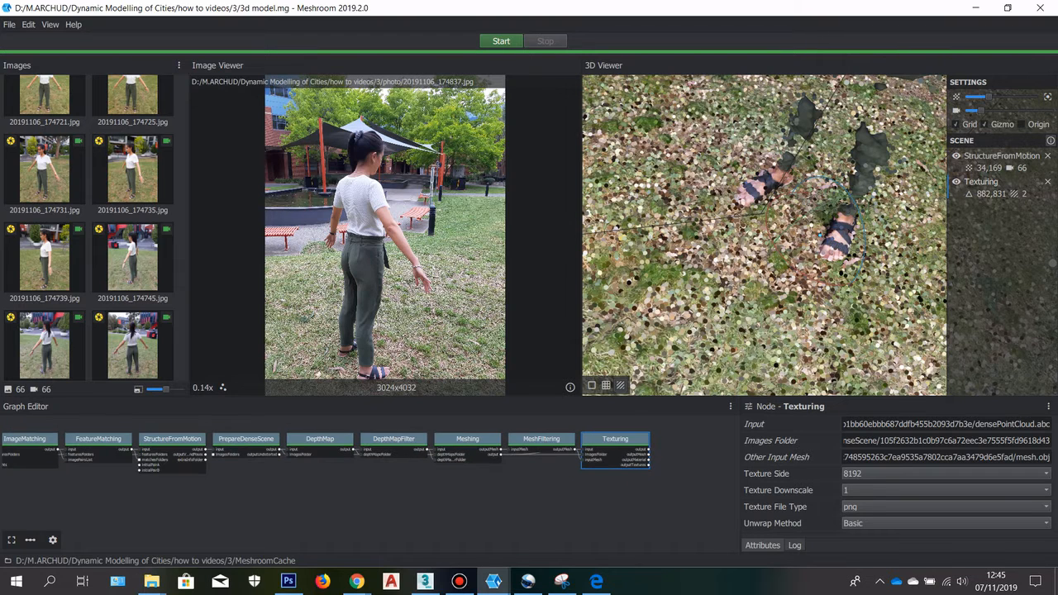
{"action": "scroll", "coordinate": [644, 451], "scroll_direction": "up", "scroll_amount": 3}
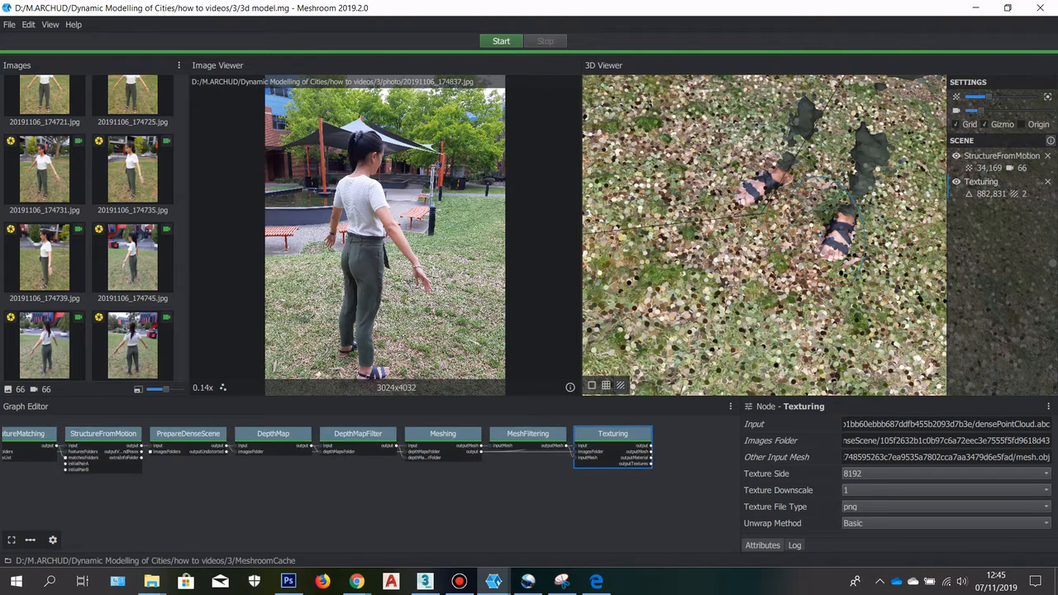
{"action": "scroll", "coordinate": [644, 450], "scroll_direction": "up", "scroll_amount": 3}
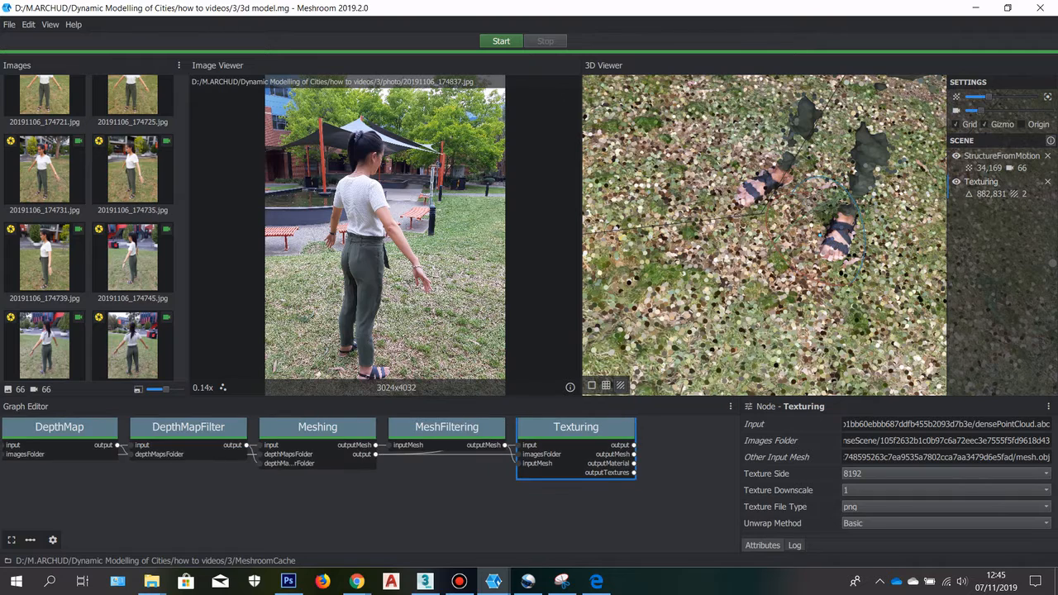
{"action": "scroll", "coordinate": [644, 450], "scroll_direction": "down", "scroll_amount": 2}
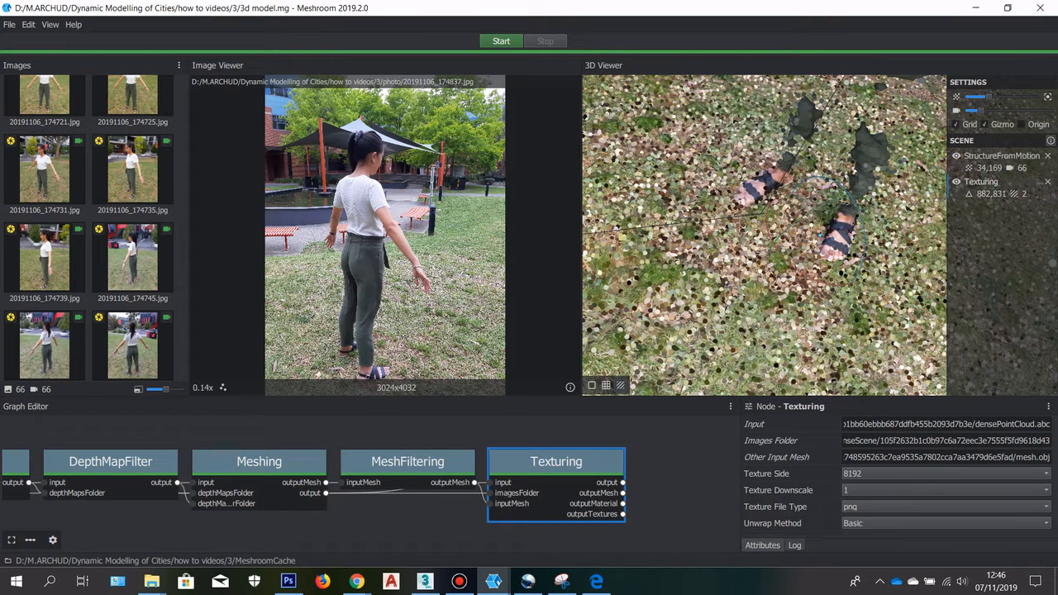
Step: Examine the textured model in the 3D Viewer closely around the feet and the surrounding grass
{"action": "scroll", "coordinate": [820, 235], "scroll_direction": "up", "scroll_amount": 3}
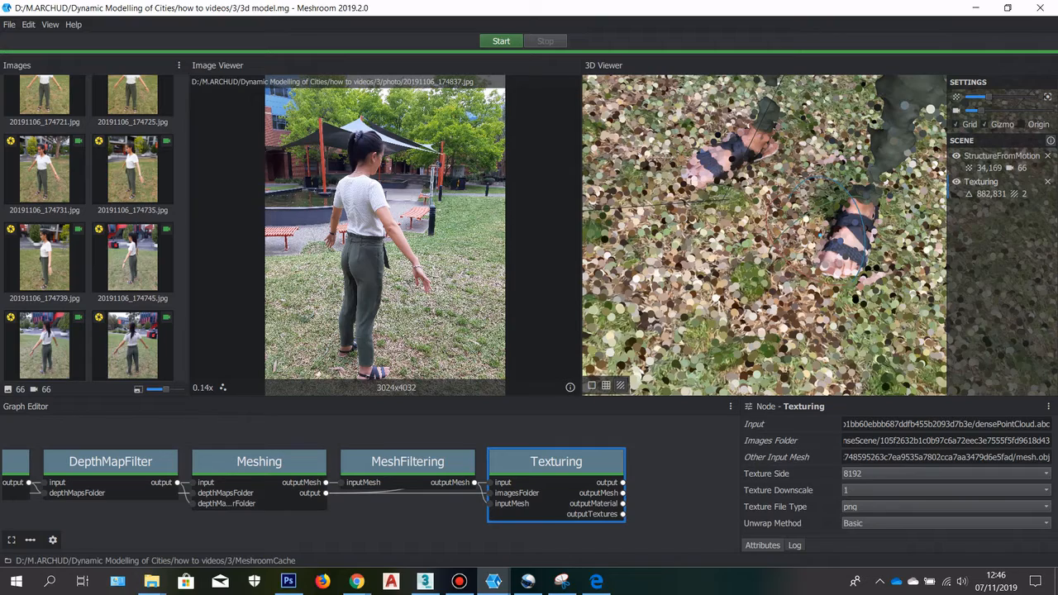
{"action": "left_click_drag", "start_coordinate": [825, 304], "coordinate": [813, 338]}
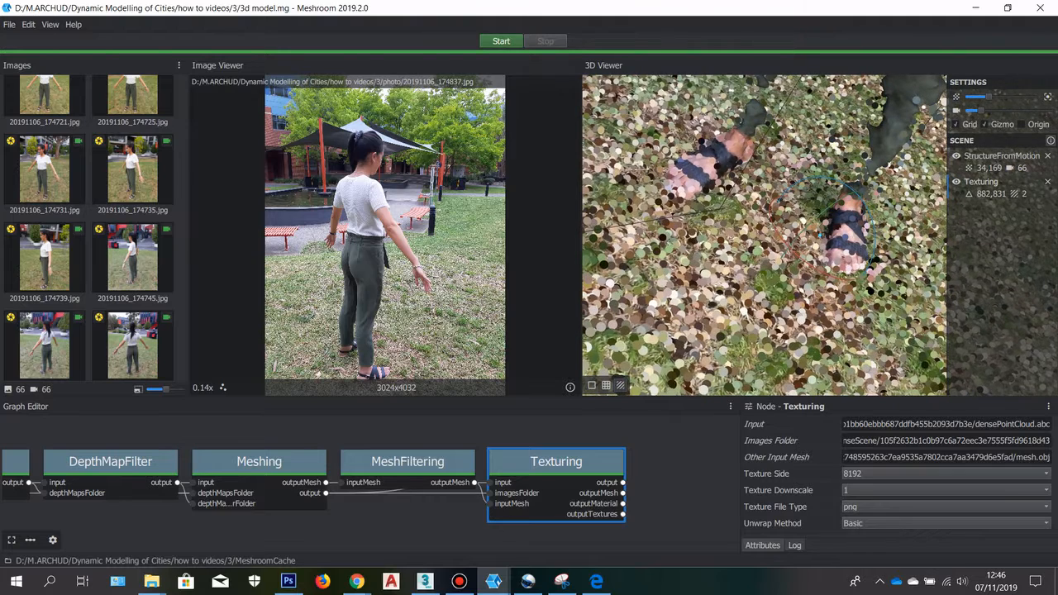
{"action": "scroll", "coordinate": [157, 258], "scroll_direction": "up", "scroll_amount": 3}
Step: View source photos 20191106_174735, 20191106_174745 and 20191106_174759 beside the textured model
{"action": "scroll", "coordinate": [161, 215], "scroll_direction": "down", "scroll_amount": 3}
{"action": "left_click", "coordinate": [133, 125]}
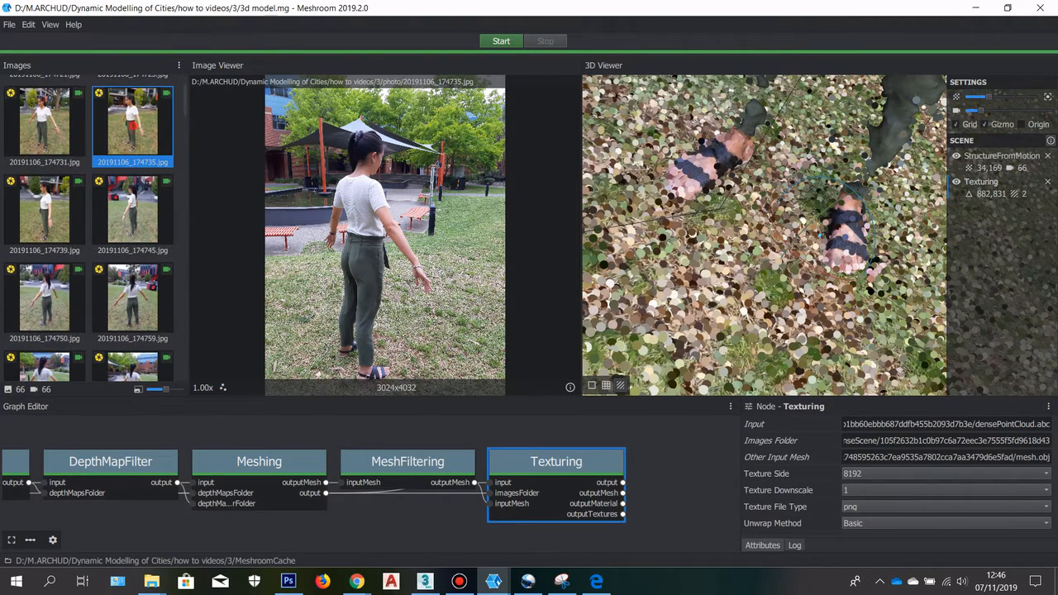
{"action": "left_click", "coordinate": [130, 211]}
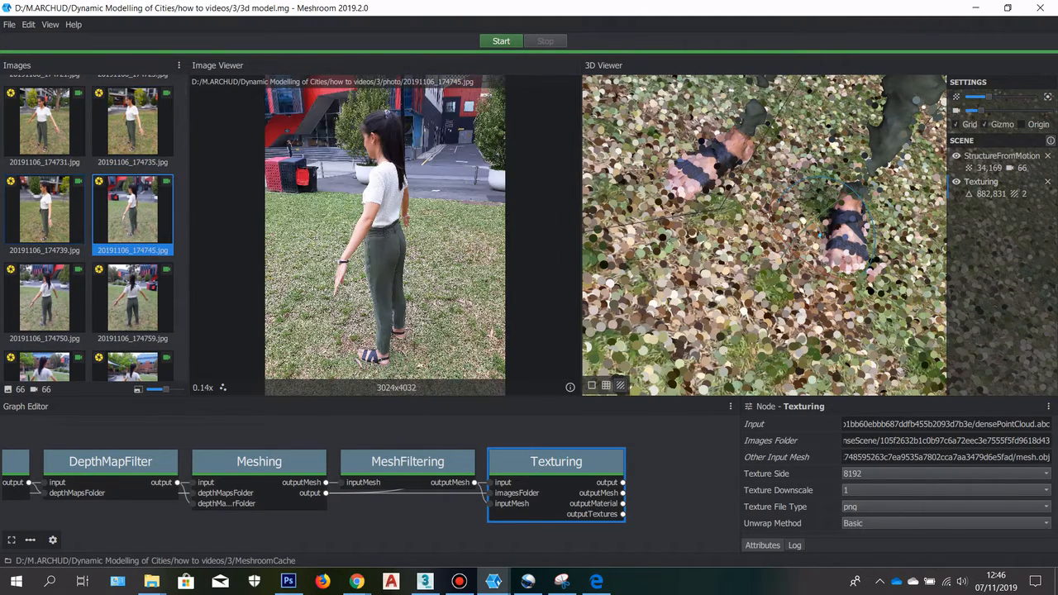
{"action": "left_click", "coordinate": [143, 294]}
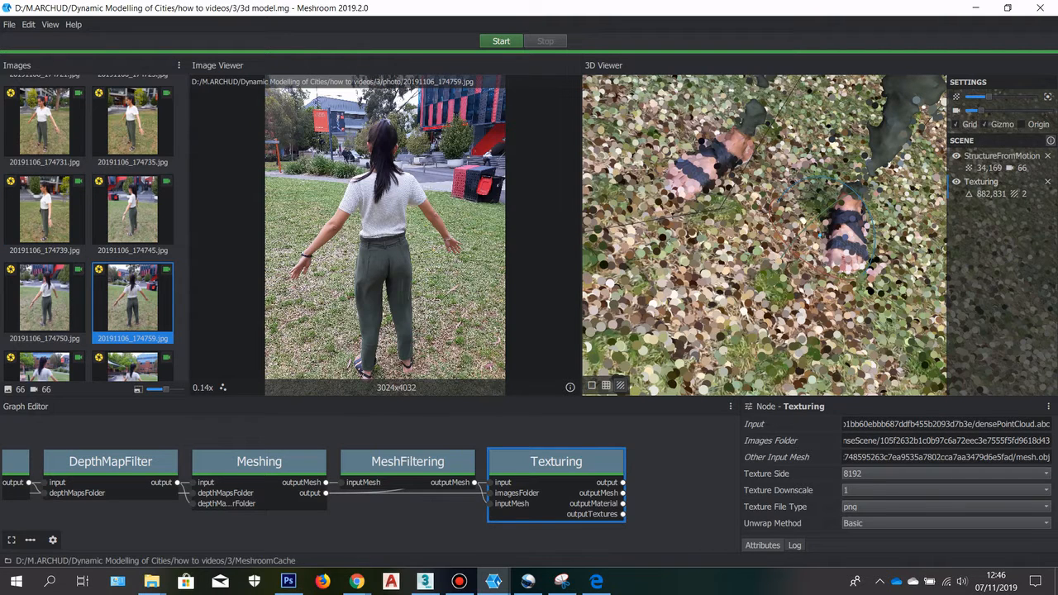
{"action": "scroll", "coordinate": [89, 228], "scroll_direction": "up", "scroll_amount": 2}
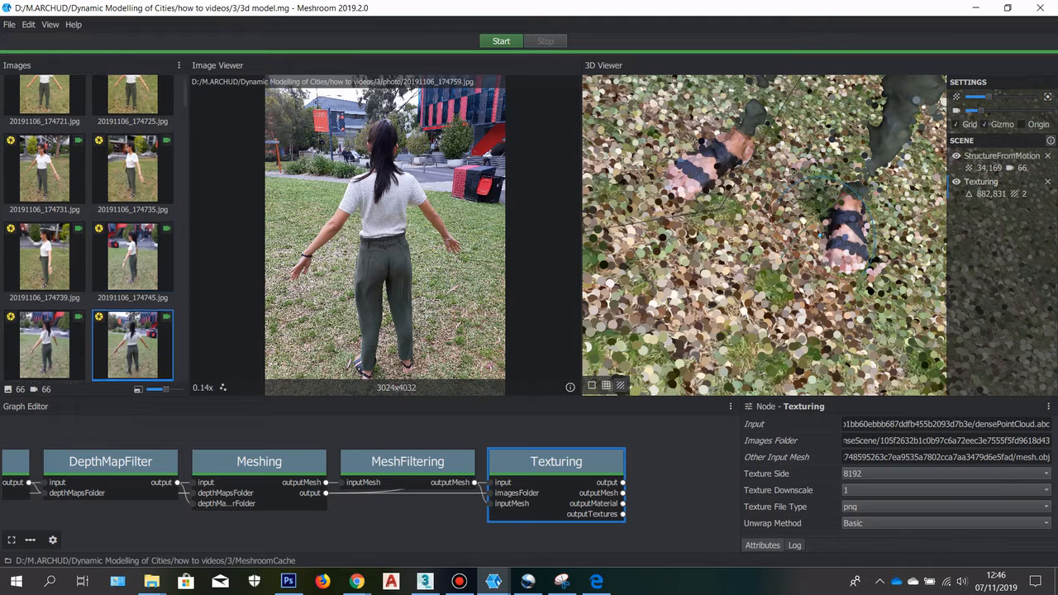
Step: View source photo 20191106_174809 and examine the feet and surrounding grass of the textured model from several angles
{"action": "scroll", "coordinate": [89, 228], "scroll_direction": "down", "scroll_amount": 5}
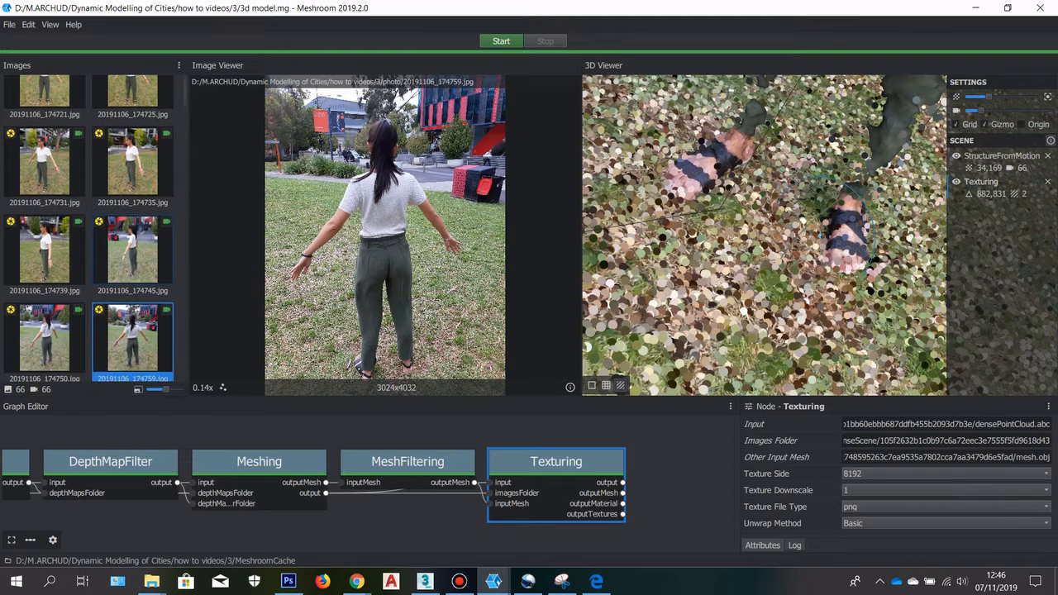
{"action": "left_click", "coordinate": [139, 206]}
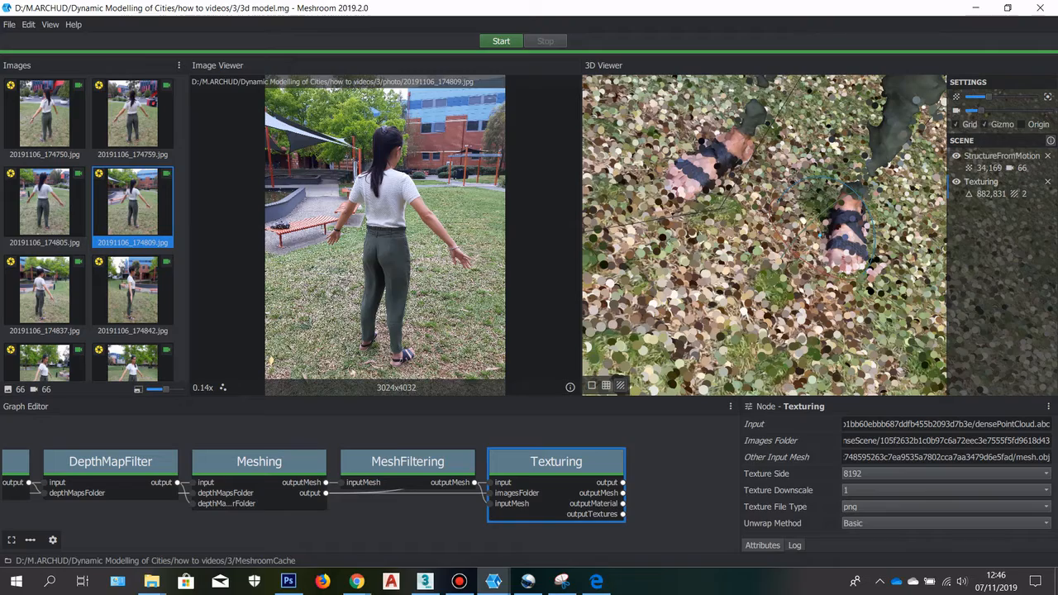
{"action": "left_click_drag", "start_coordinate": [819, 239], "coordinate": [835, 207]}
{"action": "scroll", "coordinate": [830, 235], "scroll_direction": "down", "scroll_amount": 2}
{"action": "scroll", "coordinate": [860, 265], "scroll_direction": "down", "scroll_amount": 1}
{"action": "scroll", "coordinate": [835, 240], "scroll_direction": "up", "scroll_amount": 3}
{"action": "left_click_drag", "start_coordinate": [810, 135], "coordinate": [702, 149]}
{"action": "scroll", "coordinate": [645, 165], "scroll_direction": "down", "scroll_amount": 3}
{"action": "left_click_drag", "start_coordinate": [645, 165], "coordinate": [773, 302]}
{"action": "scroll", "coordinate": [843, 314], "scroll_direction": "up", "scroll_amount": 3}
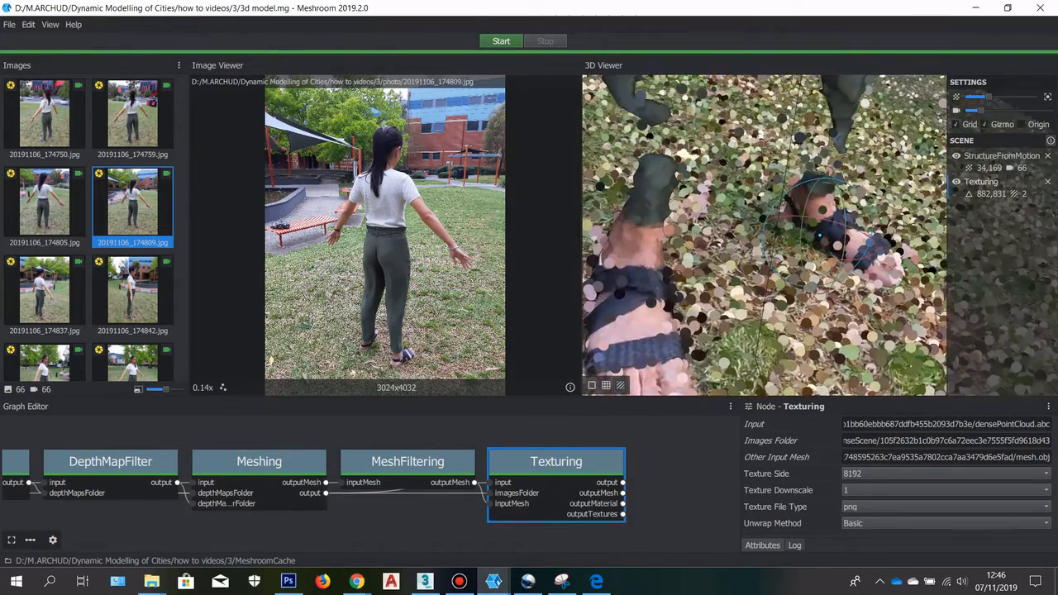
{"action": "left_click_drag", "start_coordinate": [702, 310], "coordinate": [694, 248]}
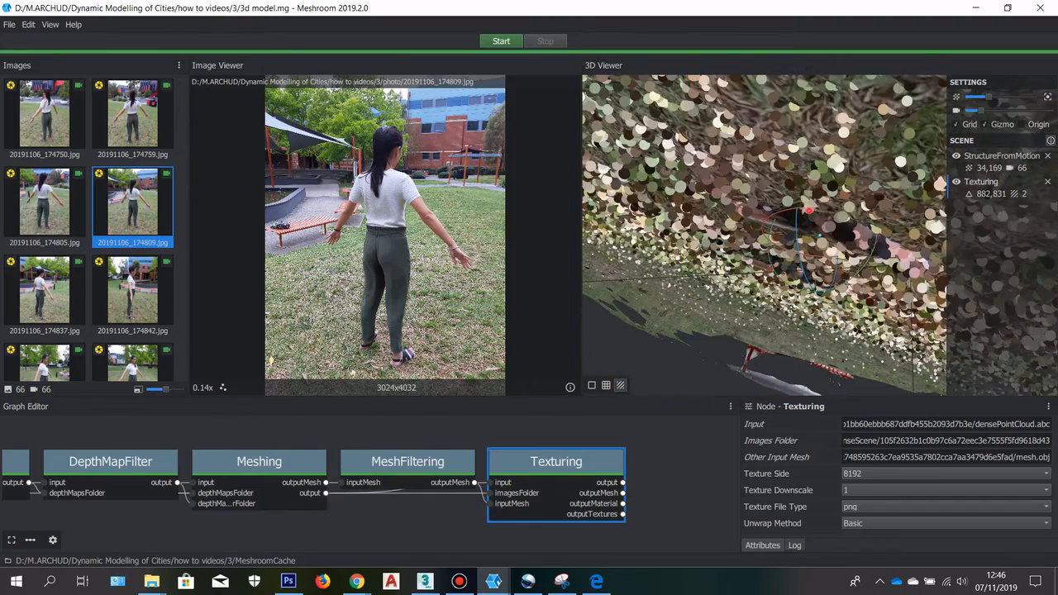
{"action": "left_click_drag", "start_coordinate": [809, 210], "coordinate": [757, 285]}
Step: Inspect the feet and lower legs close up in source photos 20191106_174809, 20191106_174842, 20191106_174805 and 20191106_174759
{"action": "scroll", "coordinate": [398, 355], "scroll_direction": "up", "scroll_amount": 10}
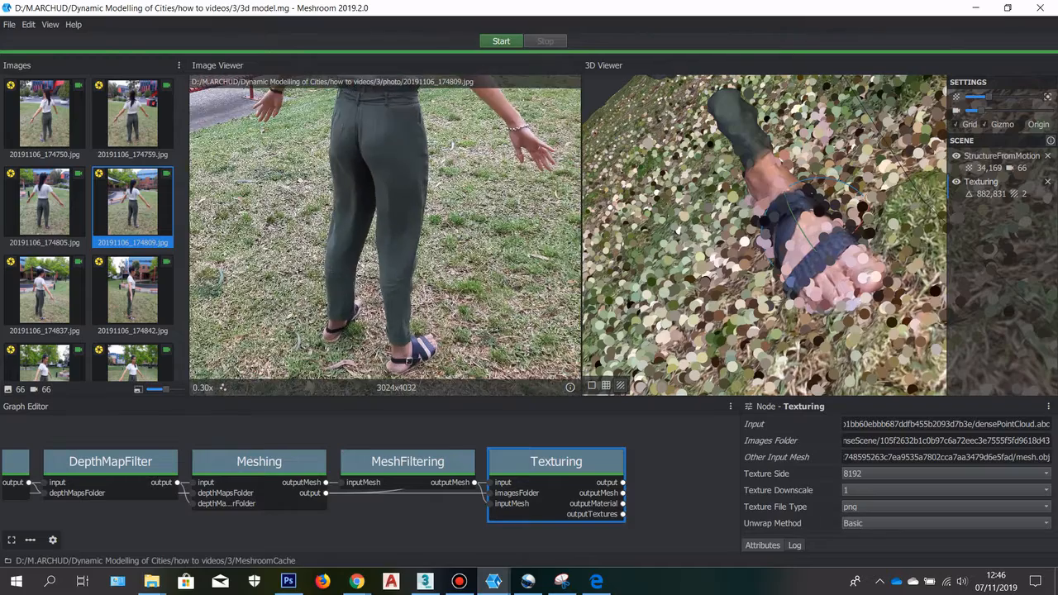
{"action": "left_click", "coordinate": [139, 285]}
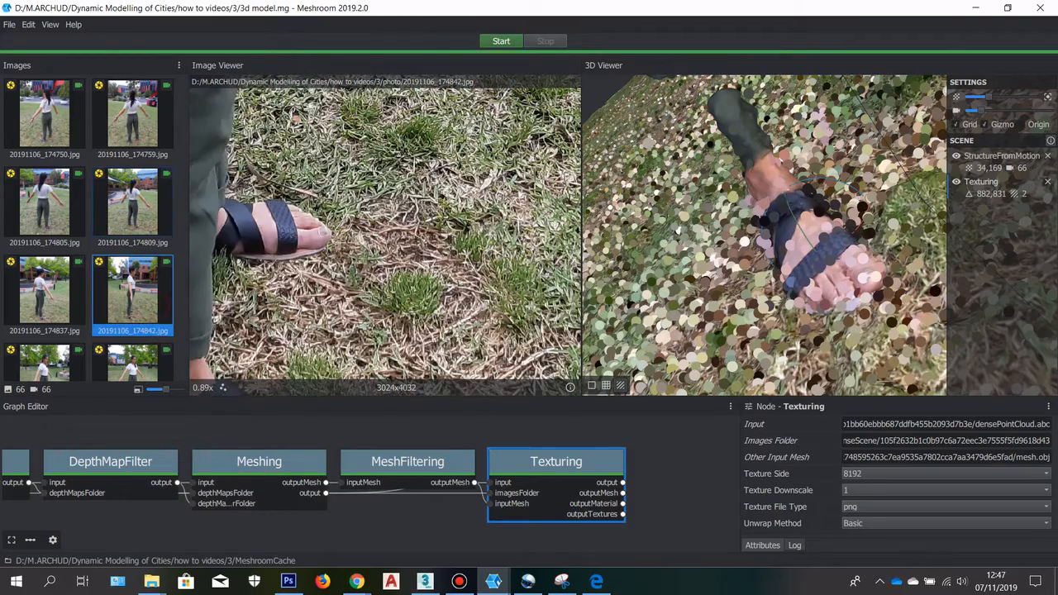
{"action": "left_click", "coordinate": [65, 213]}
{"action": "left_click", "coordinate": [128, 205]}
{"action": "left_click", "coordinate": [144, 128]}
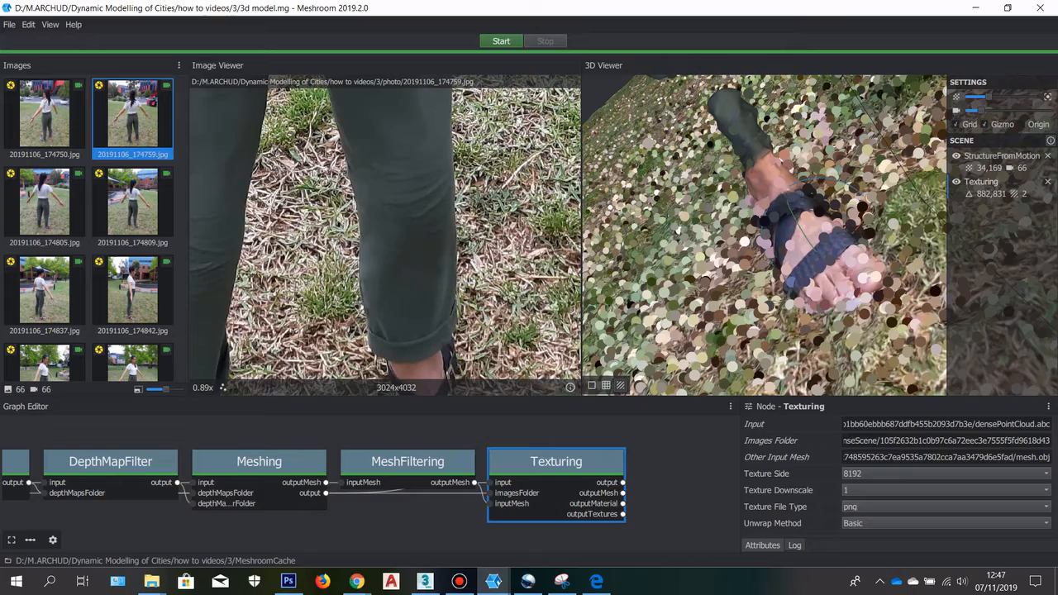
Step: Examine the textured model's feet and legs in the 3D Viewer, both close up and from farther away
{"action": "left_click_drag", "start_coordinate": [820, 206], "coordinate": [760, 239]}
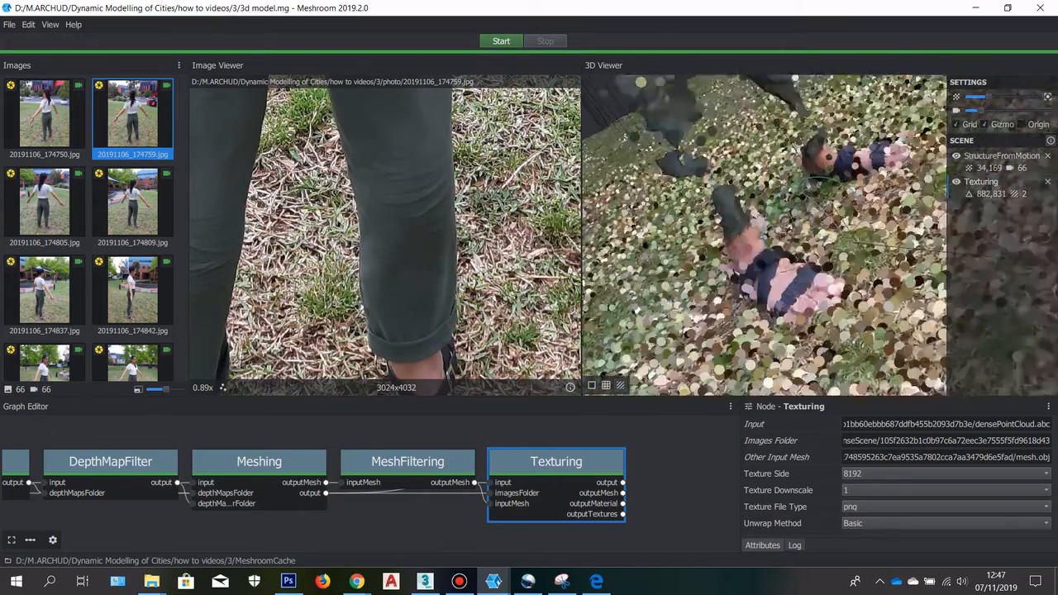
{"action": "scroll", "coordinate": [764, 236], "scroll_direction": "down", "scroll_amount": 3}
{"action": "scroll", "coordinate": [764, 236], "scroll_direction": "up", "scroll_amount": 5}
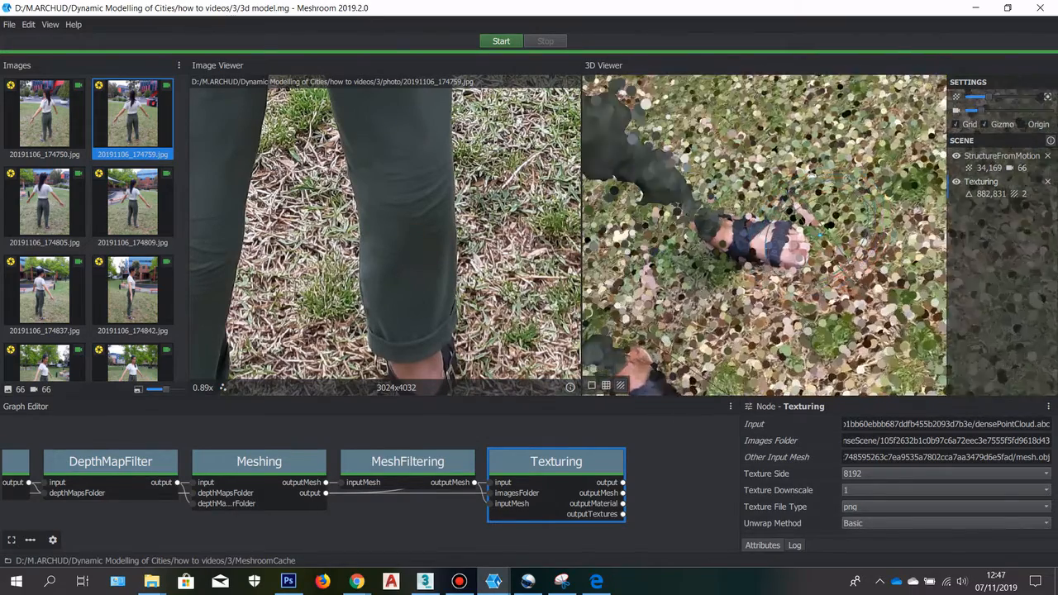
{"action": "left_click_drag", "start_coordinate": [764, 281], "coordinate": [765, 178]}
{"action": "scroll", "coordinate": [765, 252], "scroll_direction": "down", "scroll_amount": 3}
{"action": "scroll", "coordinate": [786, 244], "scroll_direction": "down", "scroll_amount": 5}
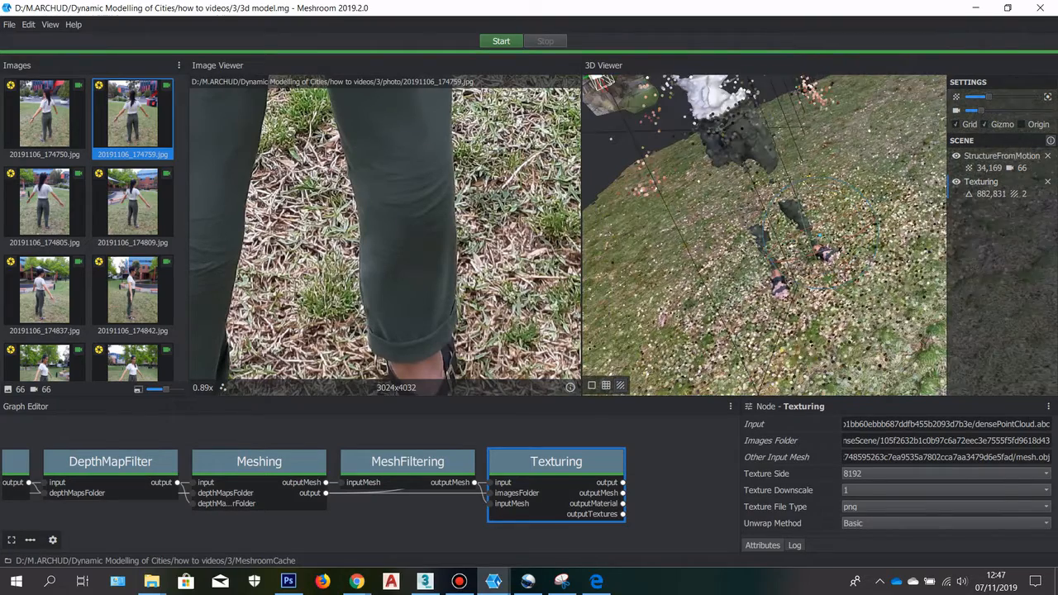
{"action": "scroll", "coordinate": [764, 236], "scroll_direction": "down", "scroll_amount": 5}
{"action": "scroll", "coordinate": [765, 235], "scroll_direction": "up", "scroll_amount": 10}
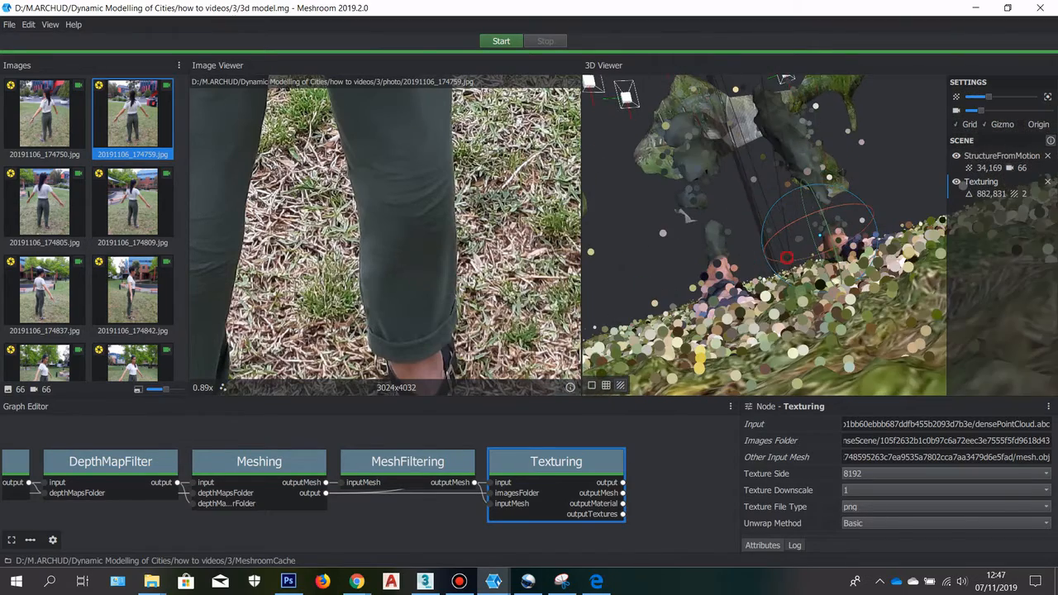
{"action": "left_click_drag", "start_coordinate": [787, 258], "coordinate": [790, 314]}
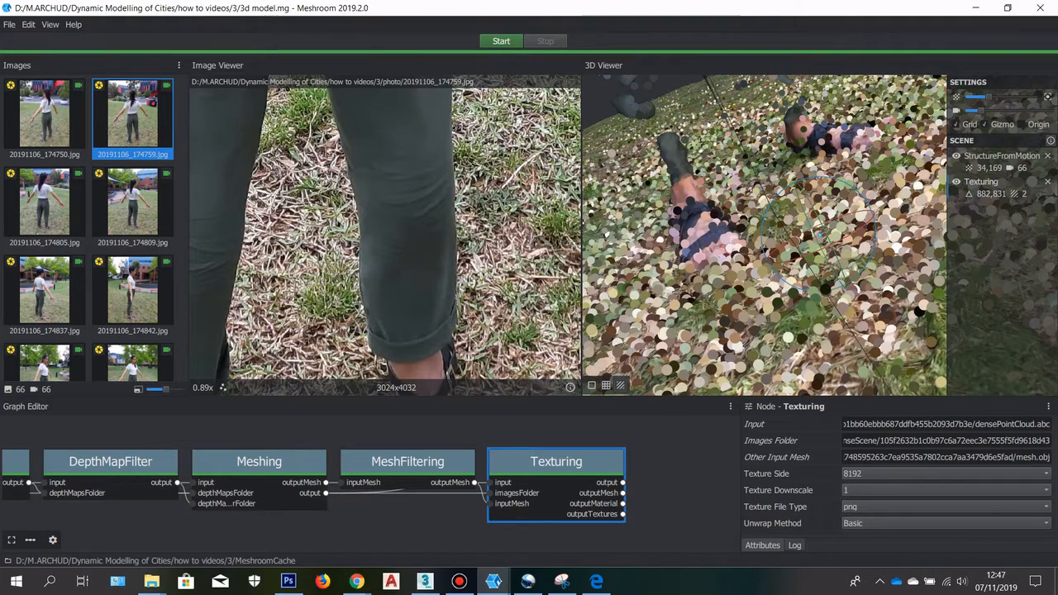
{"action": "scroll", "coordinate": [785, 281], "scroll_direction": "down", "scroll_amount": 1}
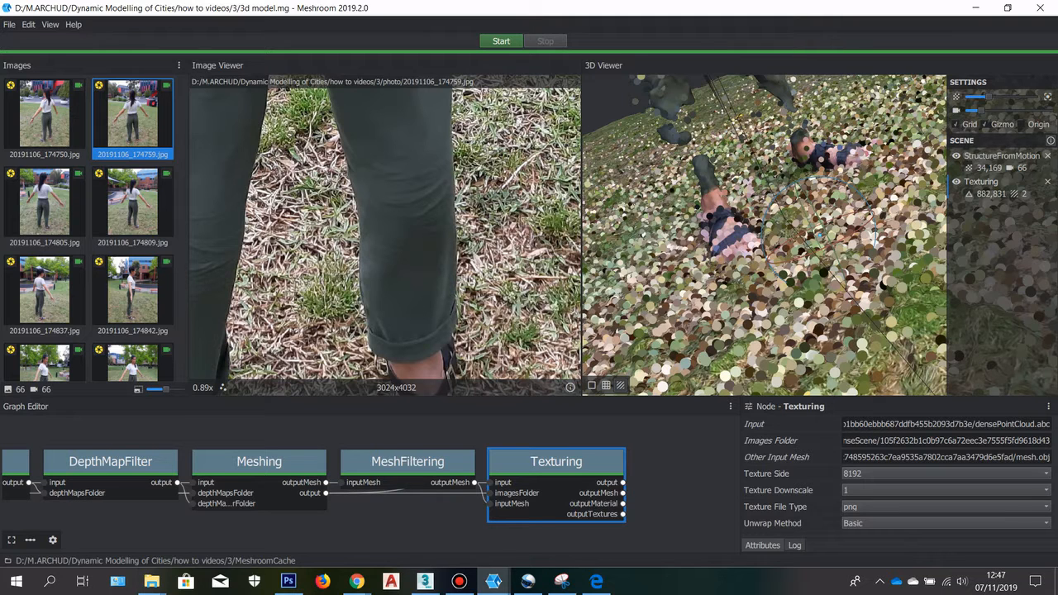
{"action": "scroll", "coordinate": [777, 273], "scroll_direction": "down", "scroll_amount": 1}
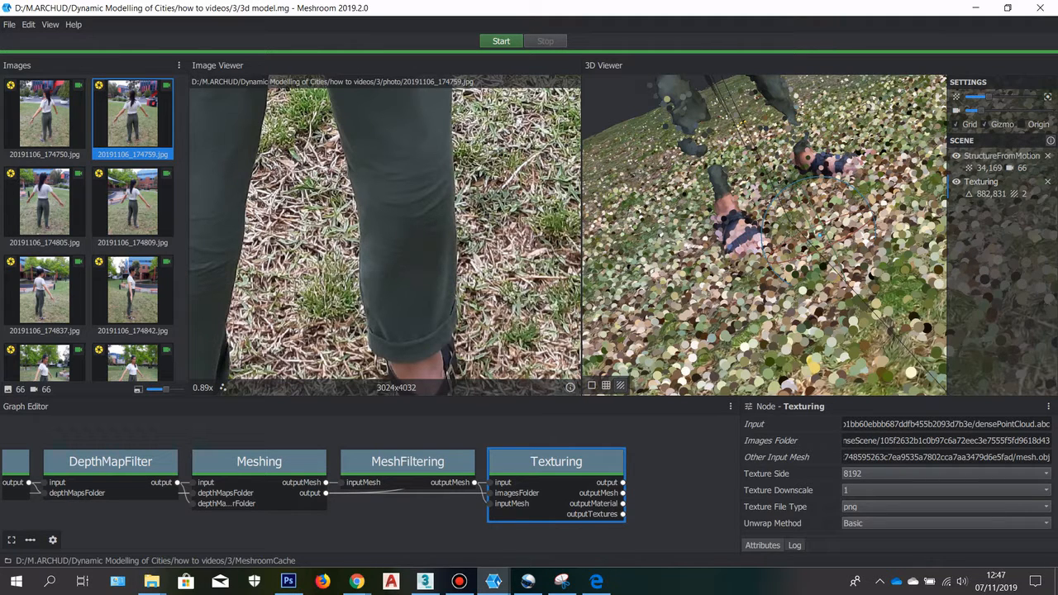
Step: Open the Texturing node's output folder and select the texturedMesh 3D object file
{"action": "right_click", "coordinate": [580, 464]}
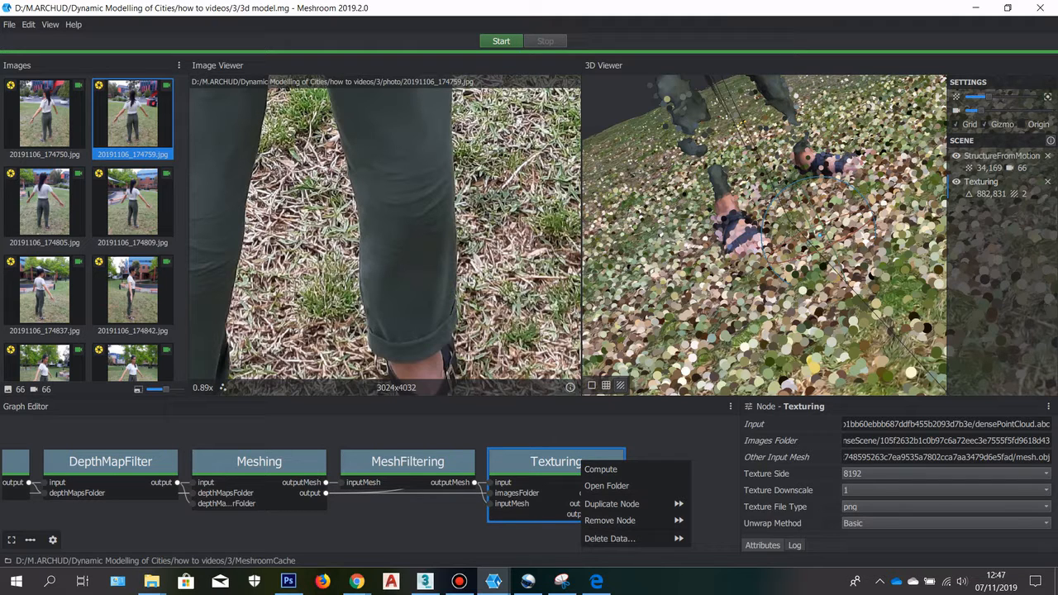
{"action": "left_click", "coordinate": [604, 486]}
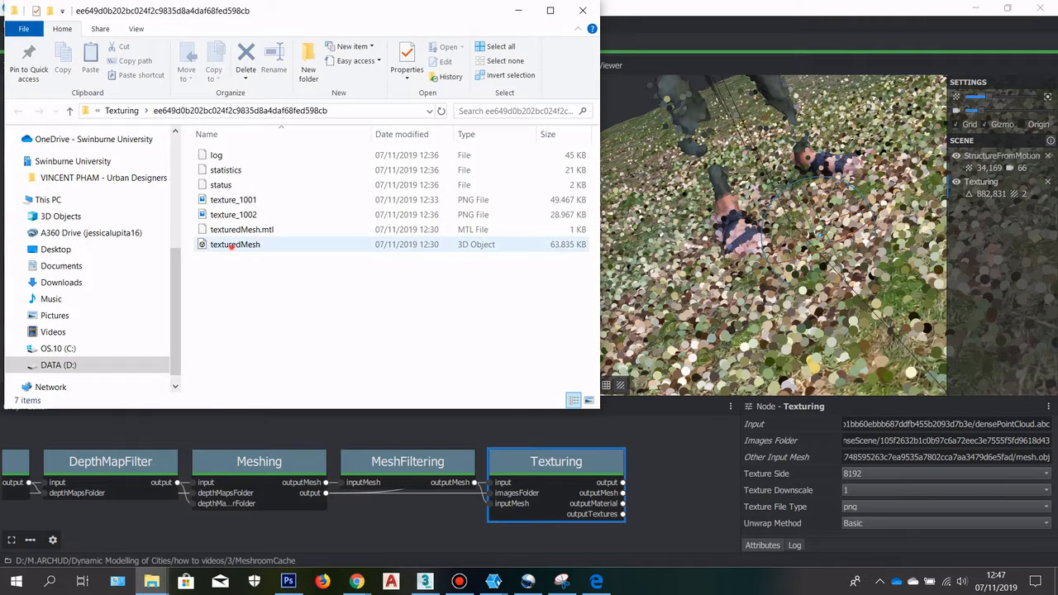
{"action": "left_click", "coordinate": [233, 244]}
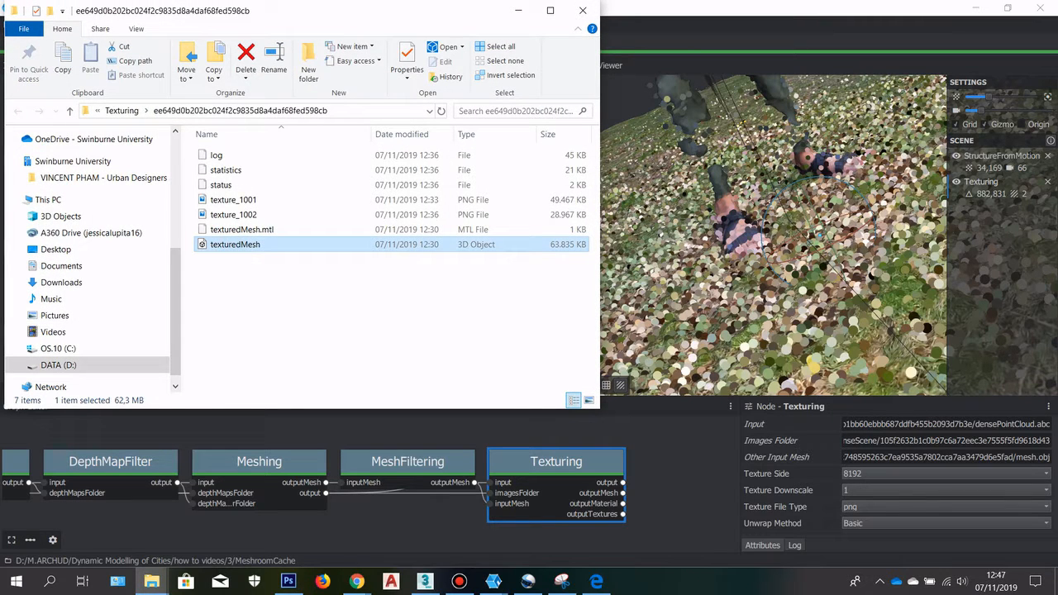
{"action": "left_click", "coordinate": [282, 245]}
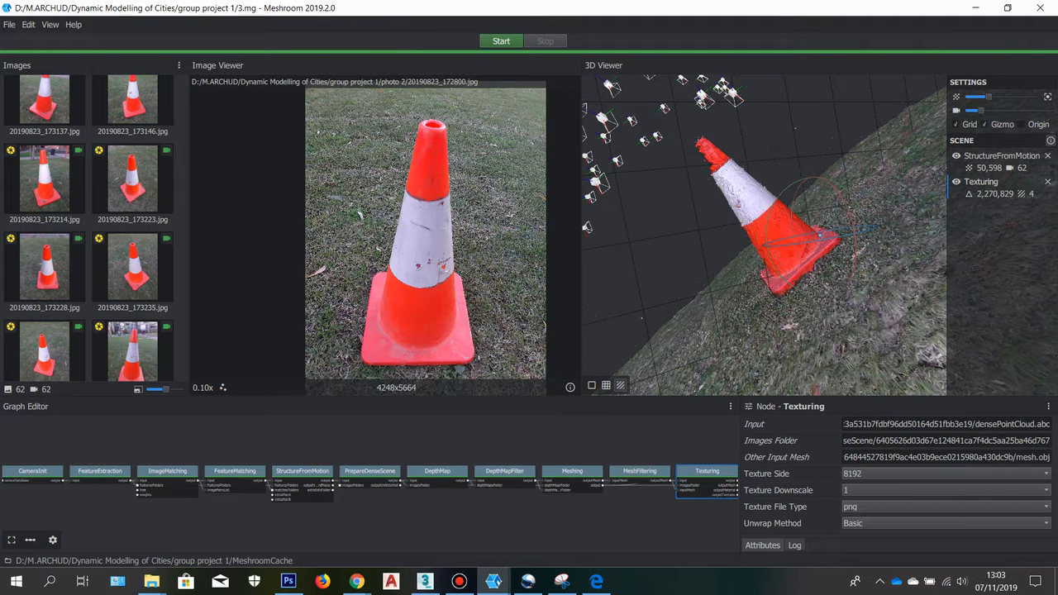
Step: View the textured traffic cone model and look back through its source photos to 20190823_172800
{"action": "left_click_drag", "start_coordinate": [815, 265], "coordinate": [756, 281]}
{"action": "scroll", "coordinate": [99, 172], "scroll_direction": "up", "scroll_amount": 2}
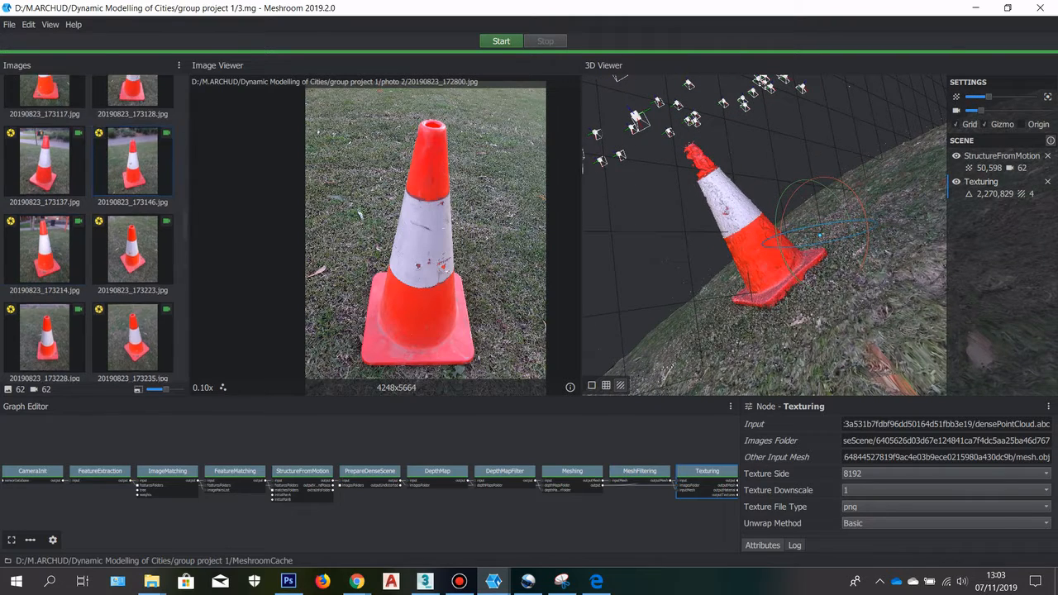
{"action": "scroll", "coordinate": [132, 166], "scroll_direction": "up", "scroll_amount": 5}
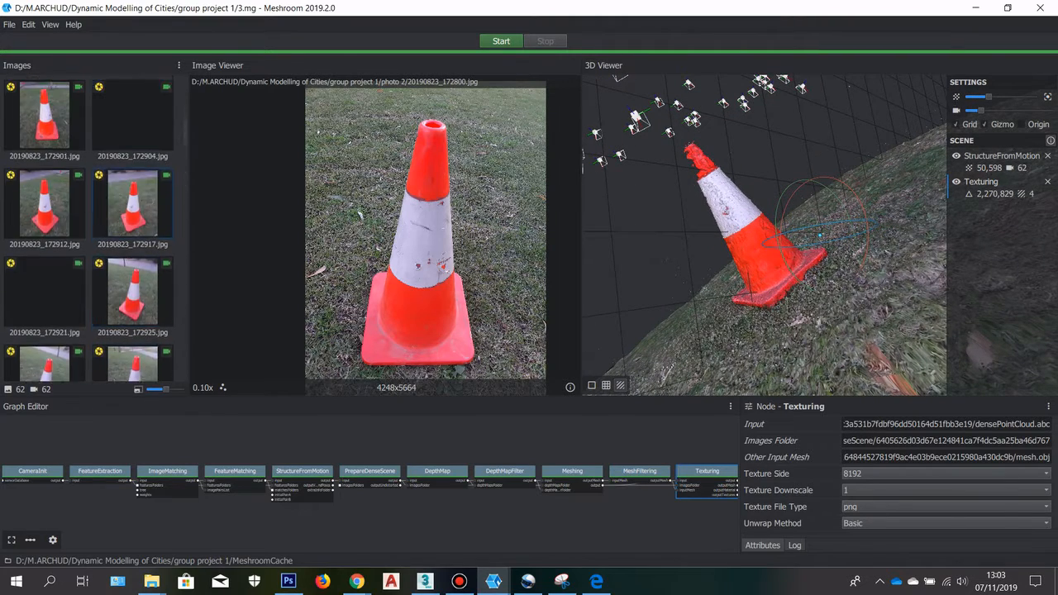
{"action": "scroll", "coordinate": [88, 229], "scroll_direction": "up", "scroll_amount": 5}
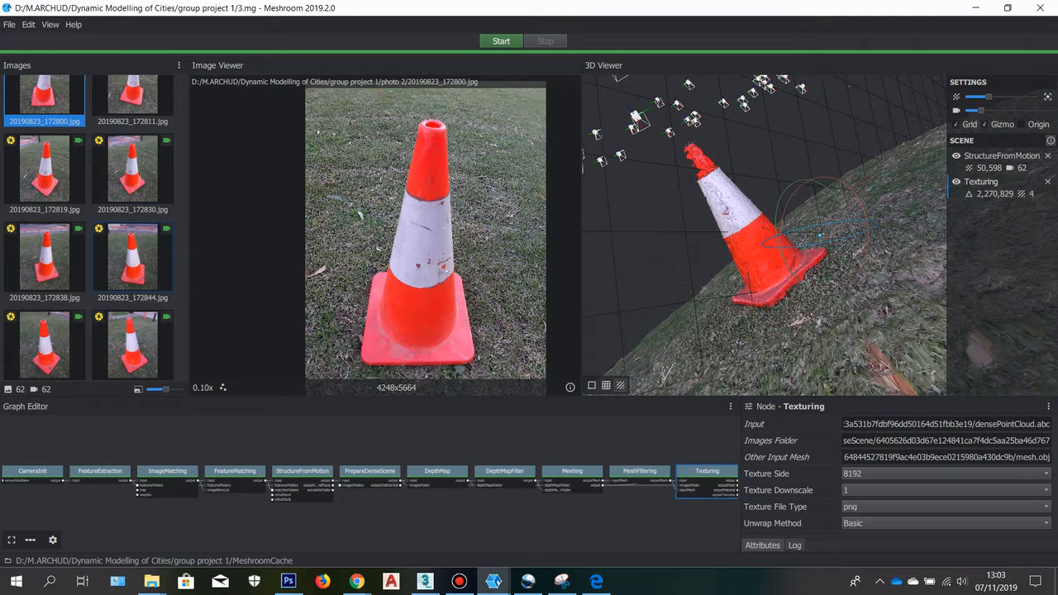
{"action": "scroll", "coordinate": [133, 257], "scroll_direction": "up", "scroll_amount": 2}
Step: Examine the traffic cone model's surface and base against the grass from slightly different angles in the 3D Viewer
{"action": "left_click_drag", "start_coordinate": [777, 264], "coordinate": [847, 285]}
{"action": "scroll", "coordinate": [765, 240], "scroll_direction": "up", "scroll_amount": 3}
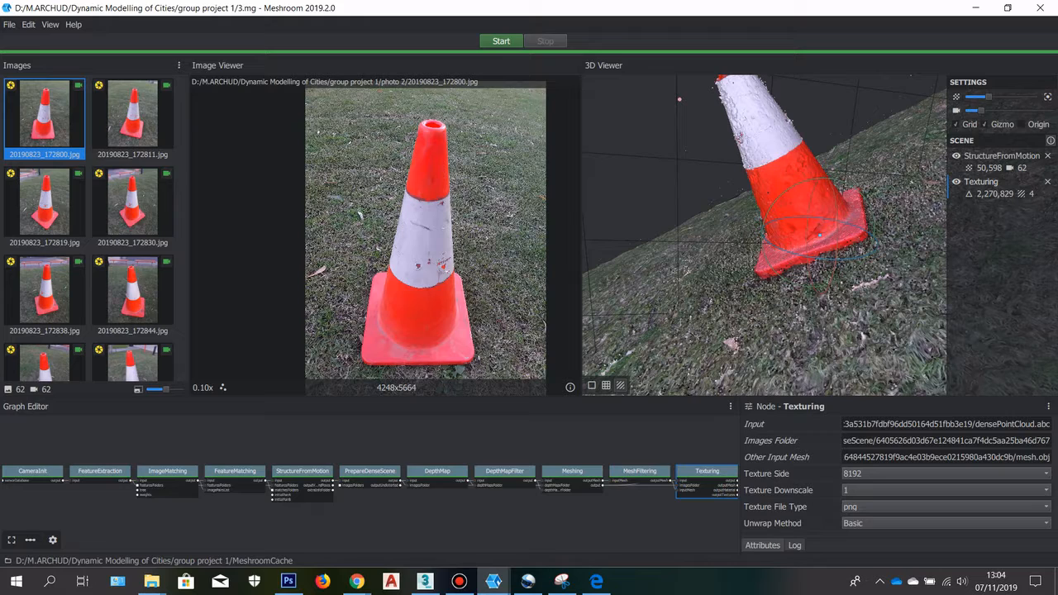
{"action": "left_click_drag", "start_coordinate": [875, 254], "coordinate": [868, 238]}
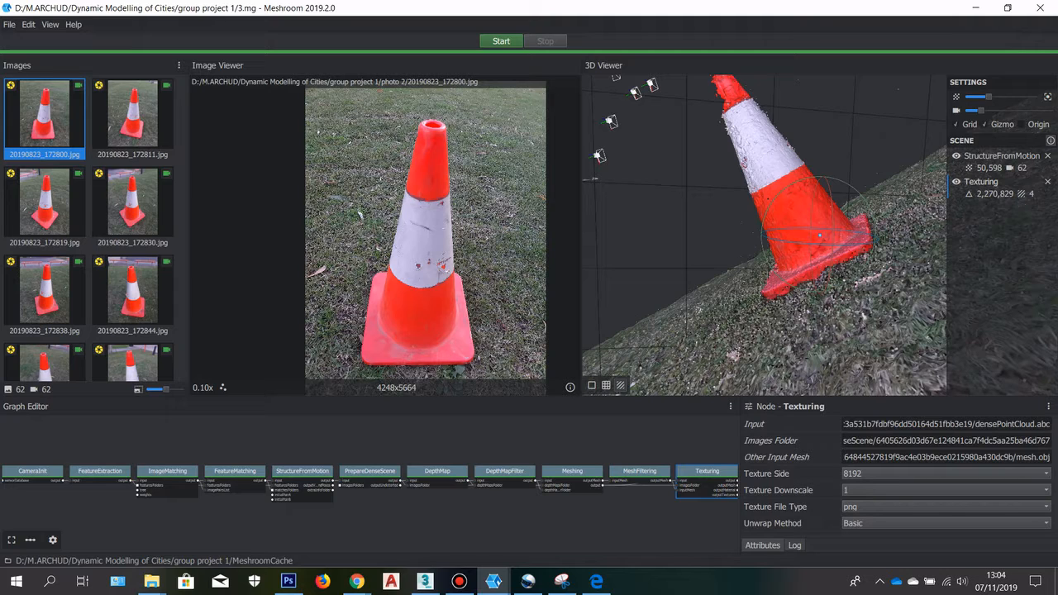
{"action": "mouse_move", "coordinate": [777, 223]}
{"action": "left_mouse_down"}
{"action": "mouse_move", "coordinate": [806, 277]}
{"action": "mouse_move", "coordinate": [793, 290]}
{"action": "mouse_move", "coordinate": [781, 248]}
{"action": "mouse_move", "coordinate": [794, 232]}
{"action": "left_mouse_up"}
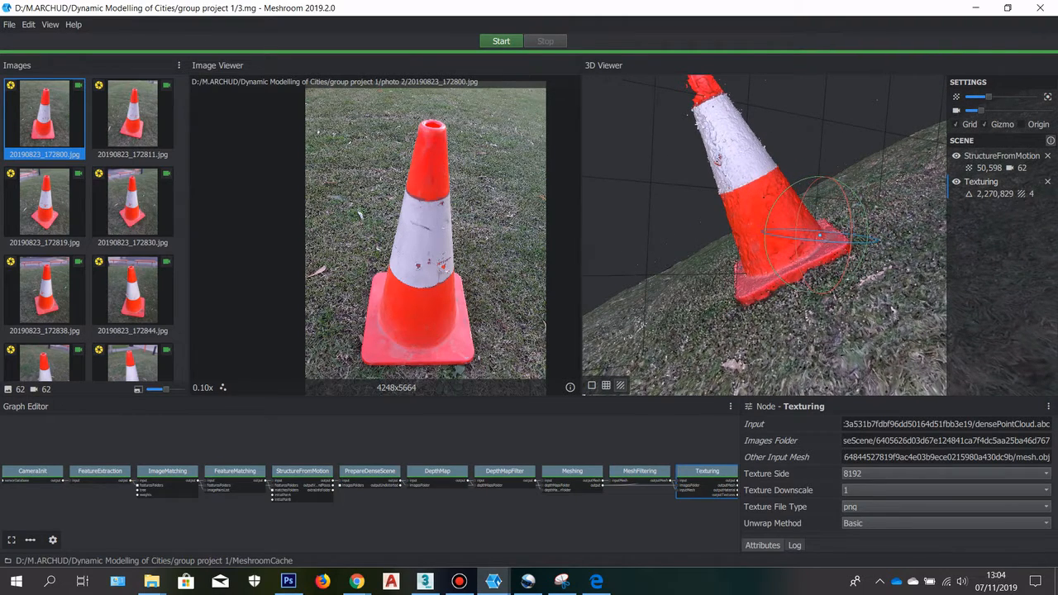
{"action": "left_click_drag", "start_coordinate": [892, 310], "coordinate": [897, 310]}
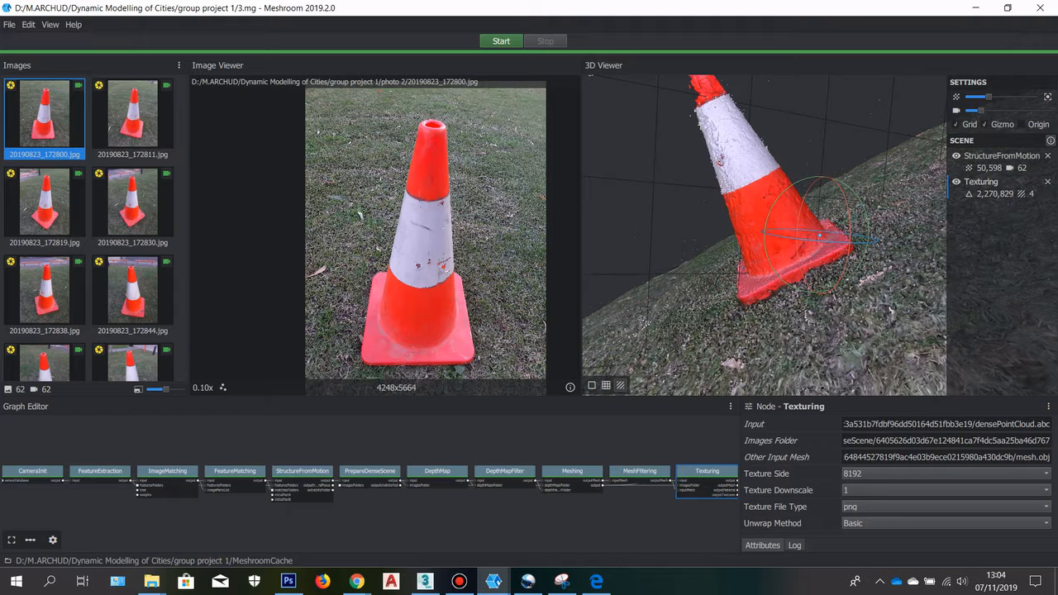